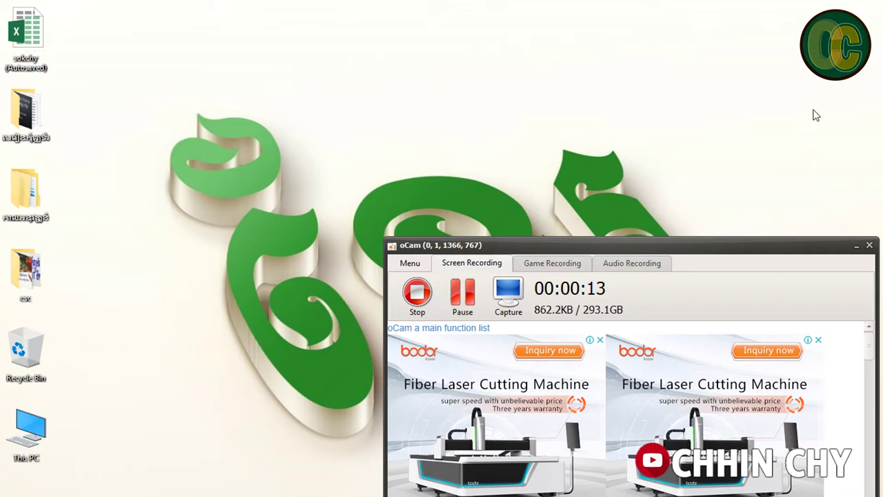
Step: Minimize the oCam recording window to leave the Windows desktop and taskbar clear
{"action": "left_click", "coordinate": [856, 245]}
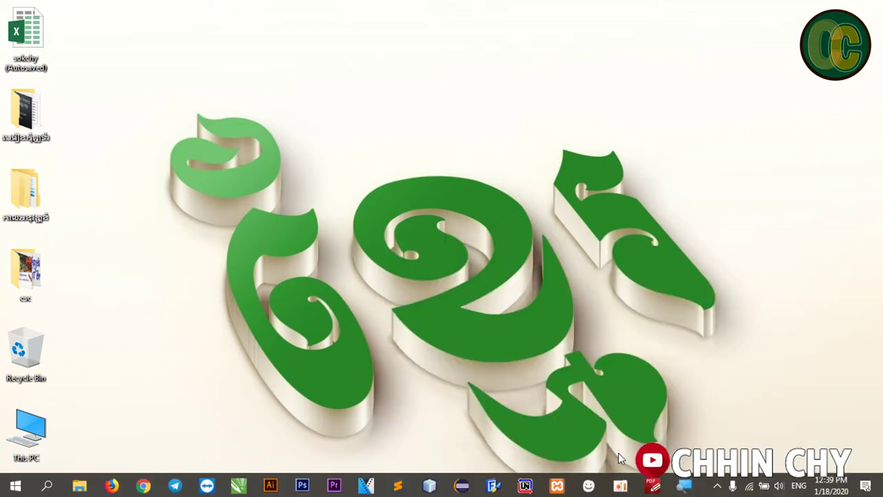
{"action": "left_click", "coordinate": [653, 486]}
{"action": "scroll", "coordinate": [322, 233], "scroll_direction": "up", "scroll_amount": 1}
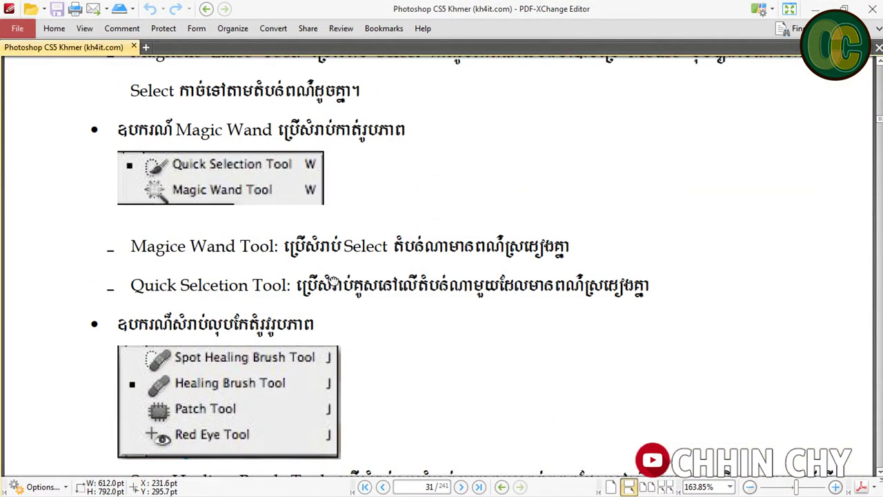
{"action": "scroll", "coordinate": [240, 157], "scroll_direction": "up", "scroll_amount": 1}
{"action": "scroll", "coordinate": [243, 188], "scroll_direction": "up", "scroll_amount": 1}
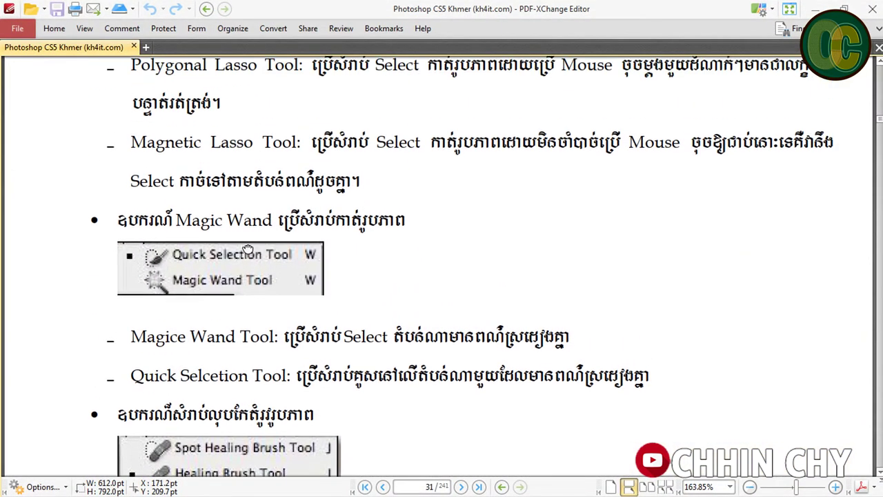
{"action": "scroll", "coordinate": [200, 165], "scroll_direction": "up", "scroll_amount": 1}
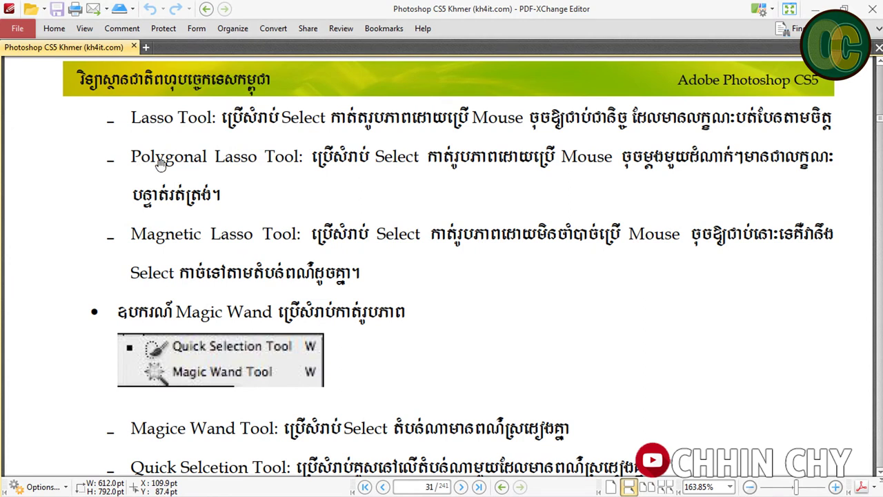
{"action": "scroll", "coordinate": [219, 379], "scroll_direction": "down", "scroll_amount": 2}
{"action": "scroll", "coordinate": [210, 166], "scroll_direction": "down", "scroll_amount": 1}
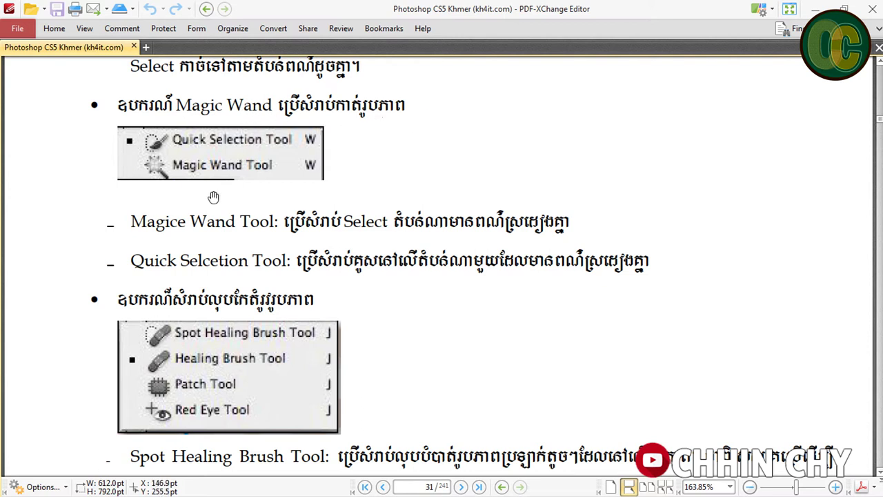
{"action": "scroll", "coordinate": [227, 193], "scroll_direction": "down", "scroll_amount": 1}
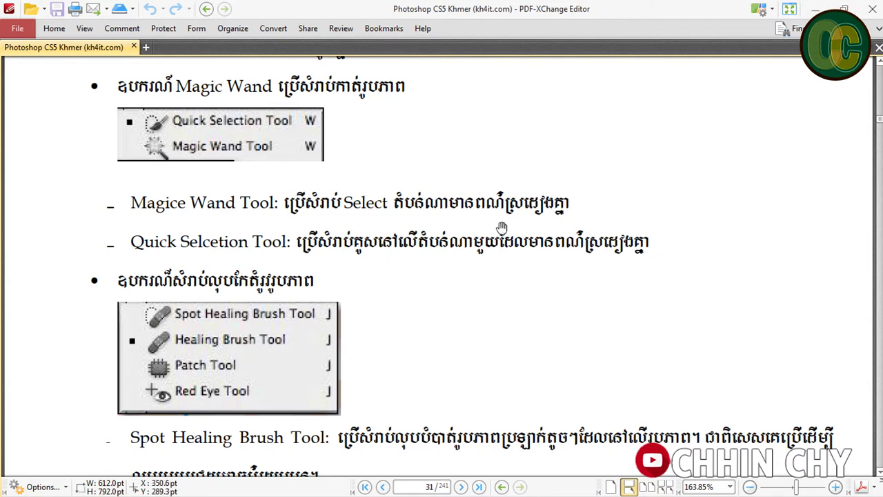
{"action": "scroll", "coordinate": [433, 224], "scroll_direction": "down", "scroll_amount": 1}
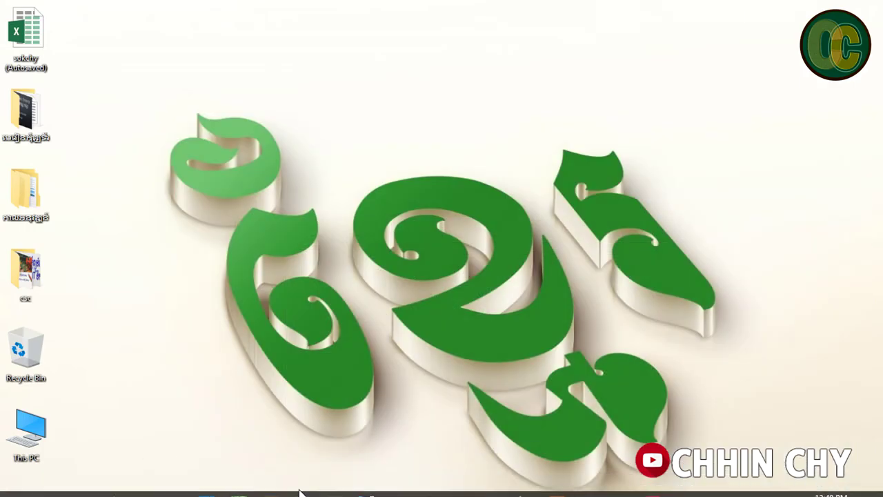
{"action": "left_click", "coordinate": [302, 486]}
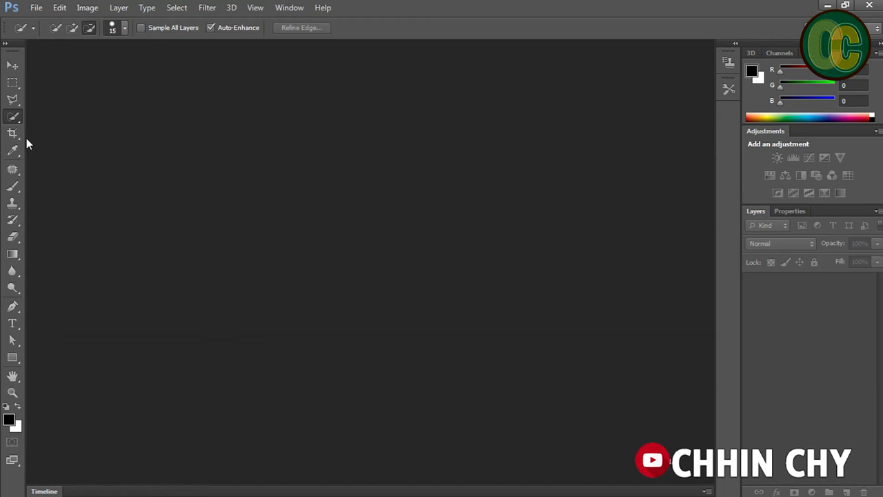
Step: Keep Quick Selection as the active tool and start File > Open
{"action": "right_click", "coordinate": [14, 121]}
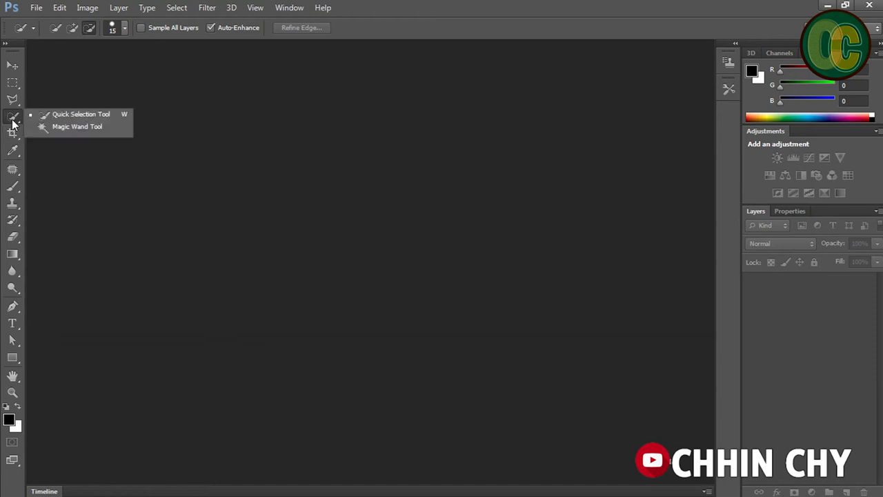
{"action": "left_click", "coordinate": [100, 120]}
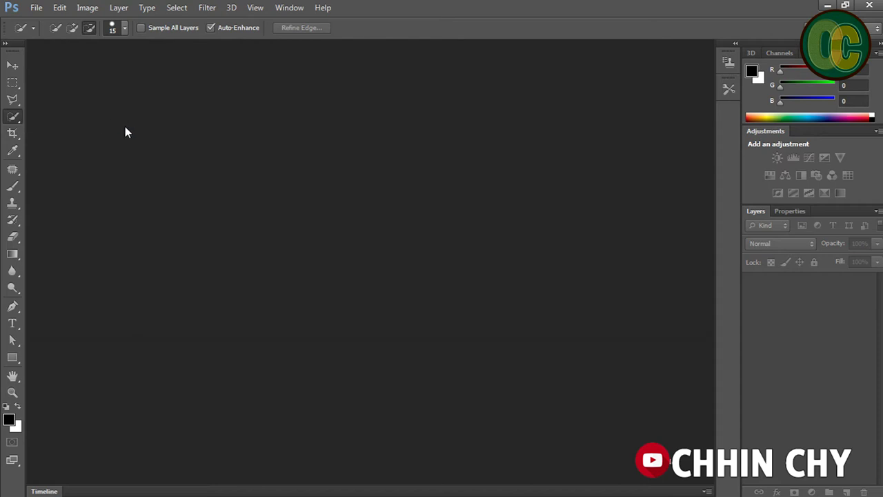
{"action": "left_click", "coordinate": [22, 9]}
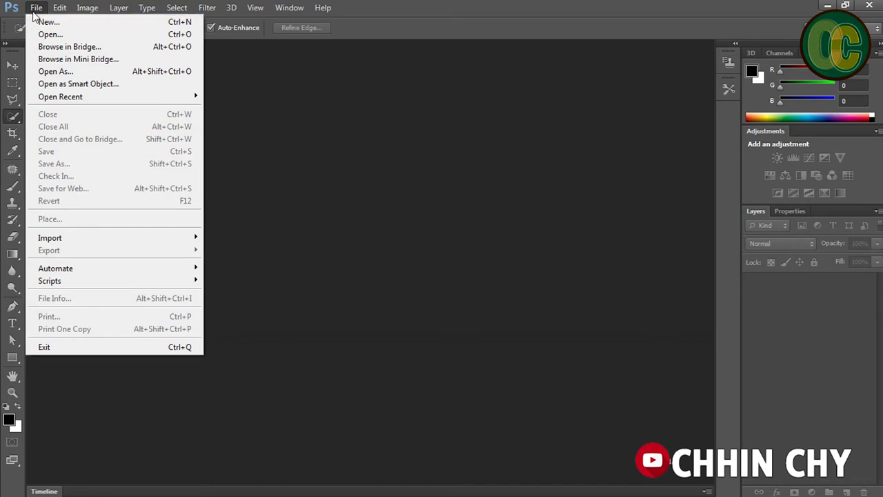
{"action": "left_click", "coordinate": [61, 36]}
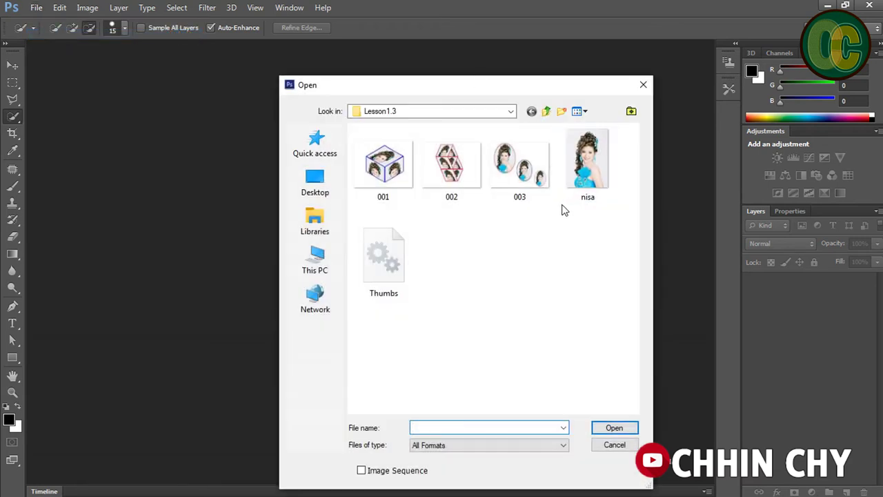
Step: Browse to Lesson1, then multi-select and open HOUSE_04, pnr002 and pnr002 copy
{"action": "left_click", "coordinate": [512, 112]}
{"action": "left_click", "coordinate": [395, 237]}
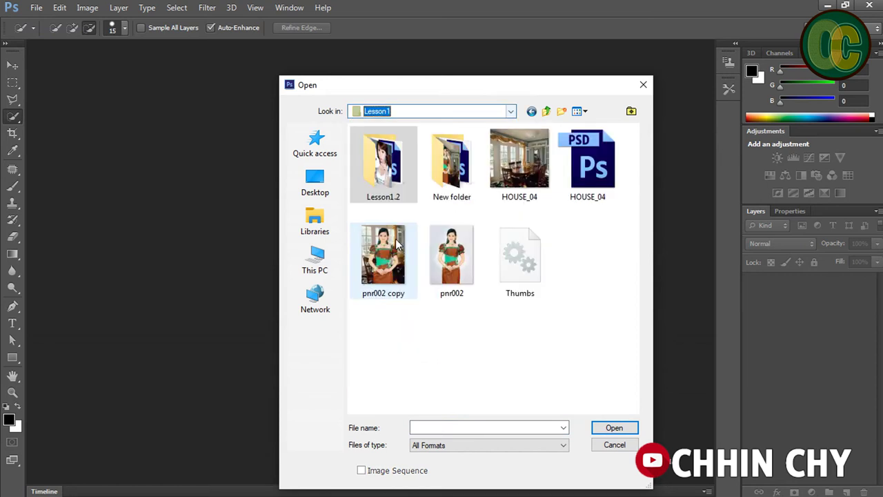
{"action": "left_click", "coordinate": [390, 287]}
{"action": "left_click", "coordinate": [463, 270]}
{"action": "left_click", "coordinate": [375, 269]}
{"action": "left_click", "coordinate": [428, 262]}
{"action": "left_click", "coordinate": [517, 181]}
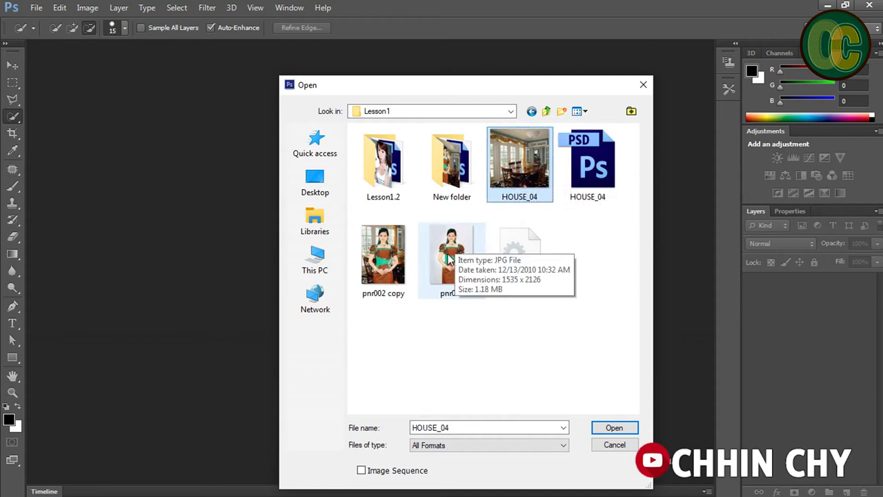
{"action": "left_click", "coordinate": [455, 259], "text": "ctrl"}
{"action": "left_click", "coordinate": [399, 257], "text": "ctrl"}
{"action": "left_click", "coordinate": [613, 428]}
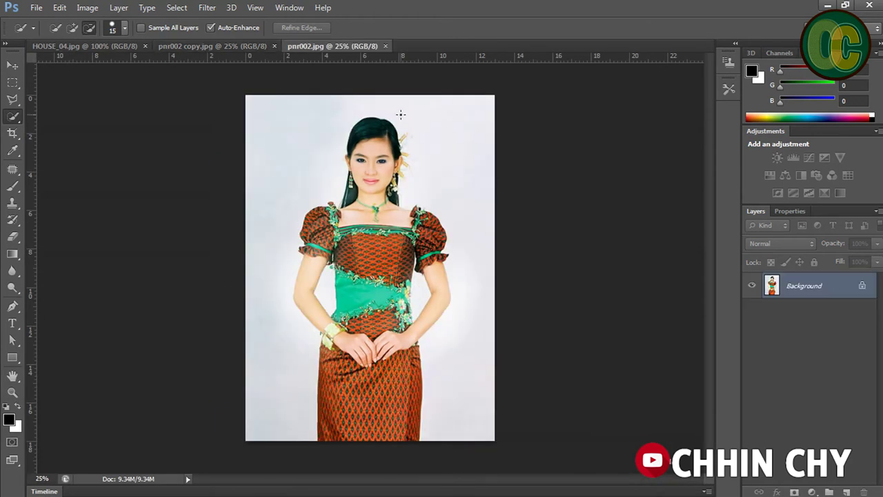
Step: Float pnr002 copy out for comparison, then minimize it, leaving pnr002.jpg as the working image
{"action": "left_click", "coordinate": [203, 45]}
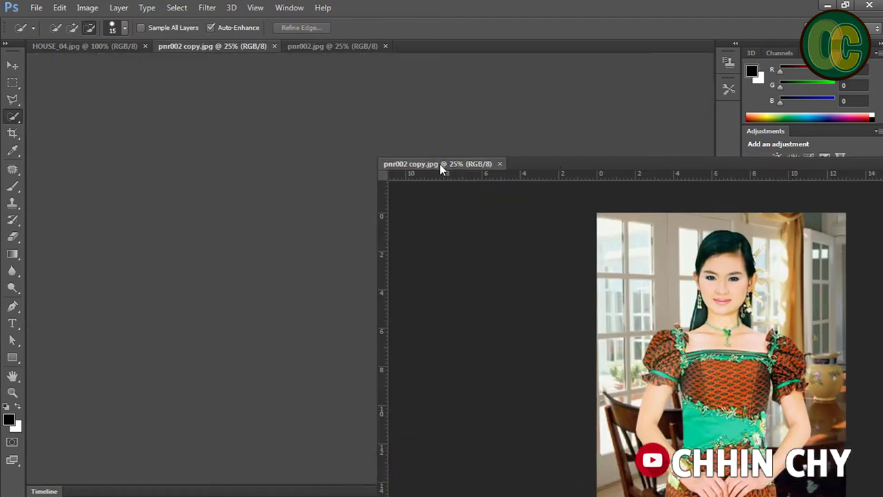
{"action": "mouse_move", "coordinate": [216, 53]}
{"action": "left_mouse_down"}
{"action": "mouse_move", "coordinate": [577, 161]}
{"action": "mouse_move", "coordinate": [654, 73]}
{"action": "left_mouse_up"}
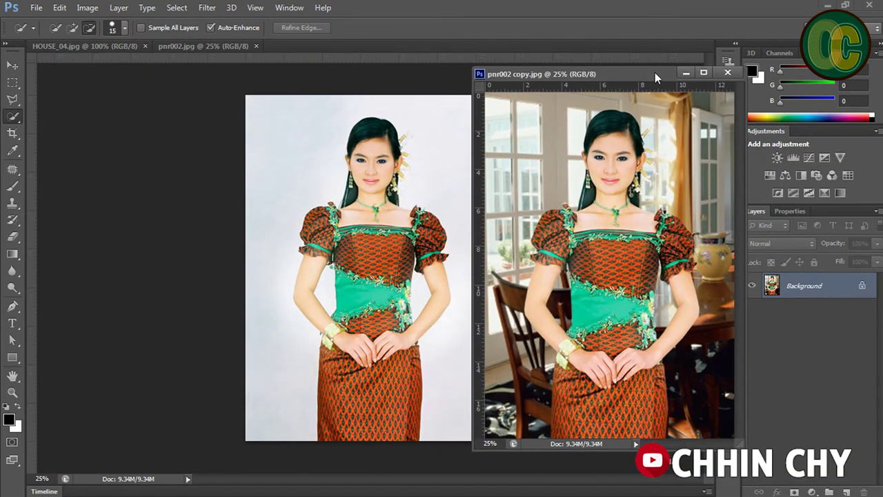
{"action": "left_click", "coordinate": [165, 45]}
{"action": "left_click", "coordinate": [78, 48]}
{"action": "left_click", "coordinate": [202, 47]}
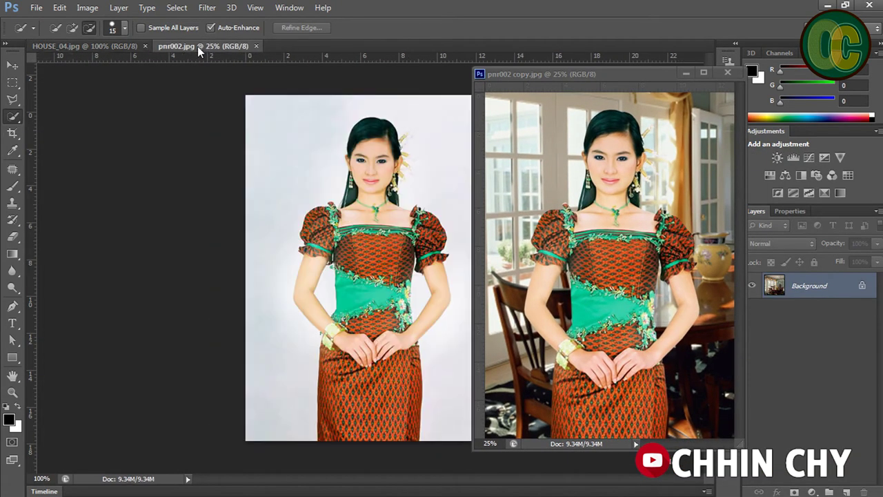
{"action": "right_click", "coordinate": [12, 120]}
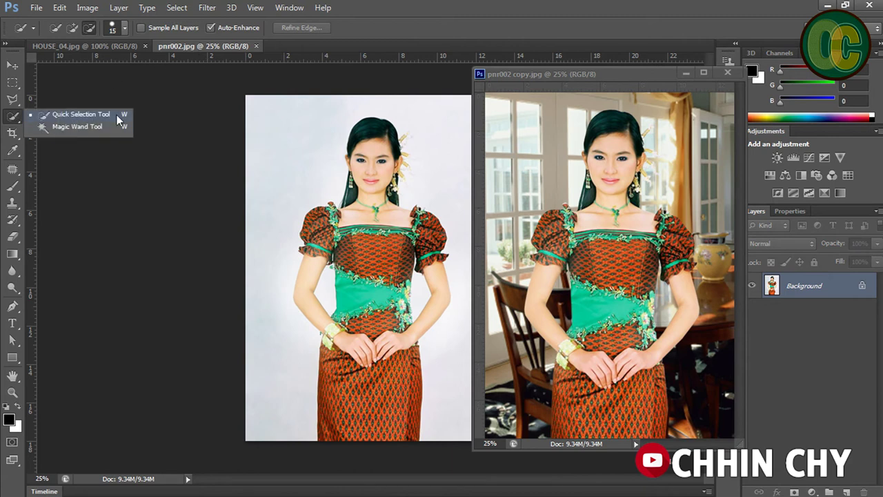
{"action": "left_click", "coordinate": [687, 75]}
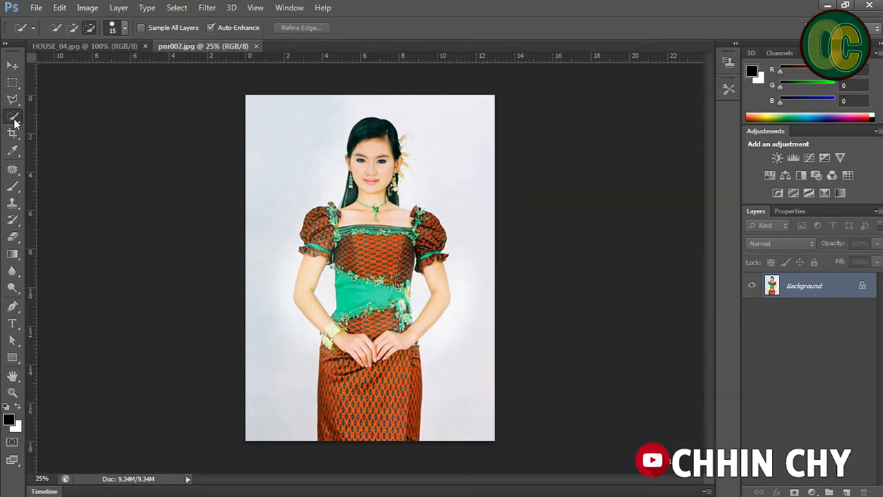
{"action": "right_click", "coordinate": [14, 120]}
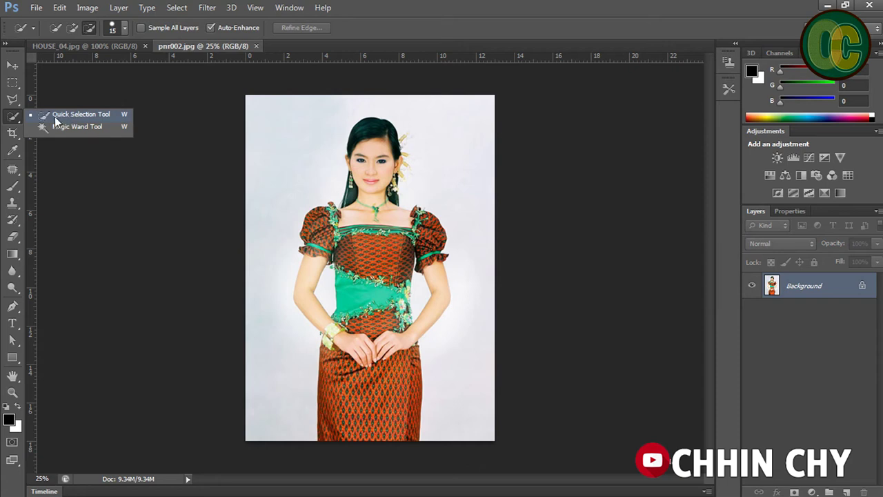
Step: Set Quick Selection to Add to selection and begin selecting the left background strip
{"action": "left_click", "coordinate": [78, 120]}
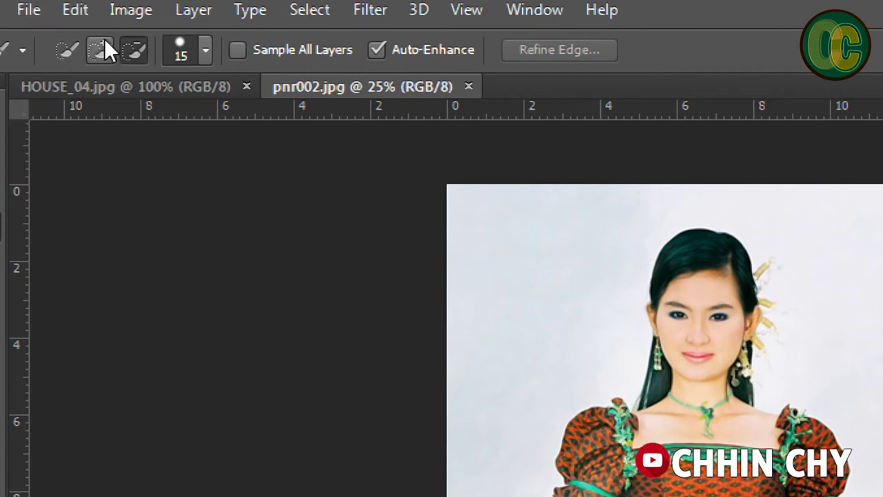
{"action": "left_click", "coordinate": [105, 47]}
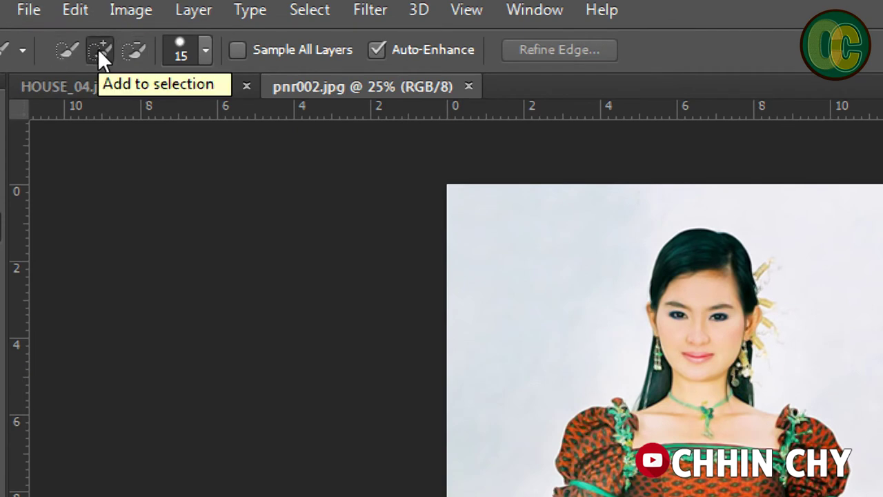
{"action": "left_click", "coordinate": [136, 51]}
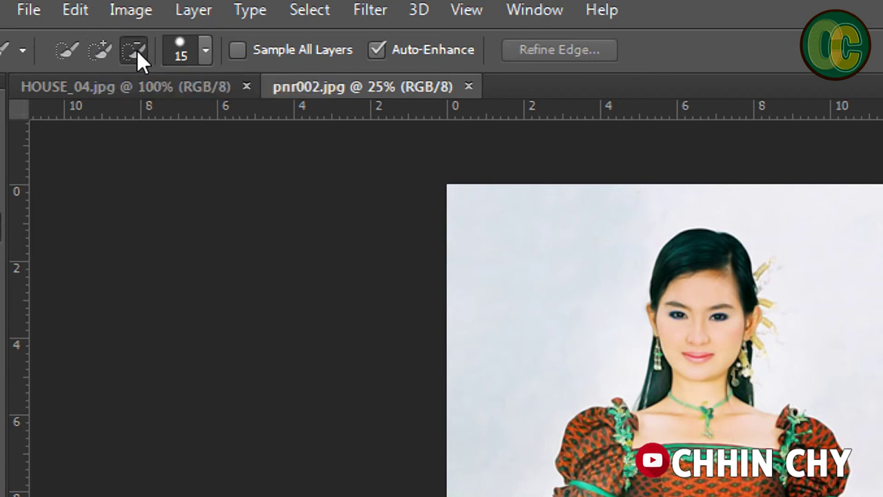
{"action": "left_click", "coordinate": [93, 50]}
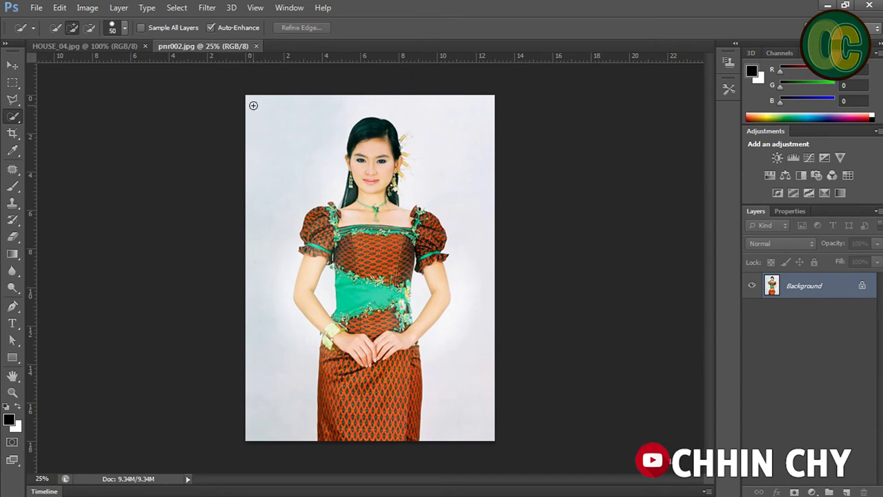
{"action": "mouse_move", "coordinate": [251, 166]}
{"action": "left_mouse_down"}
{"action": "mouse_move", "coordinate": [268, 183]}
{"action": "mouse_move", "coordinate": [257, 290]}
{"action": "mouse_move", "coordinate": [263, 364]}
{"action": "left_mouse_up"}
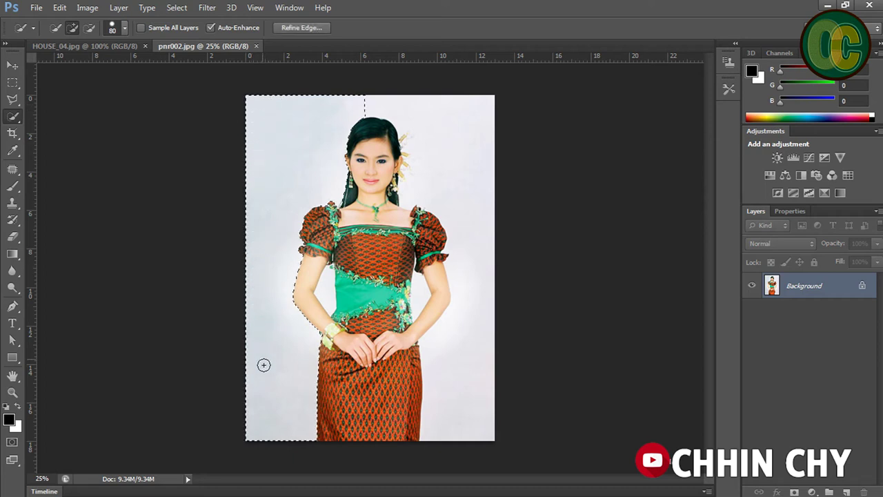
Step: Extend the selection over the white background, adding the gaps beside both arms
{"action": "mouse_move", "coordinate": [434, 89]}
{"action": "left_mouse_down"}
{"action": "mouse_move", "coordinate": [386, 103]}
{"action": "mouse_move", "coordinate": [449, 137]}
{"action": "mouse_move", "coordinate": [483, 236]}
{"action": "mouse_move", "coordinate": [442, 421]}
{"action": "left_mouse_up"}
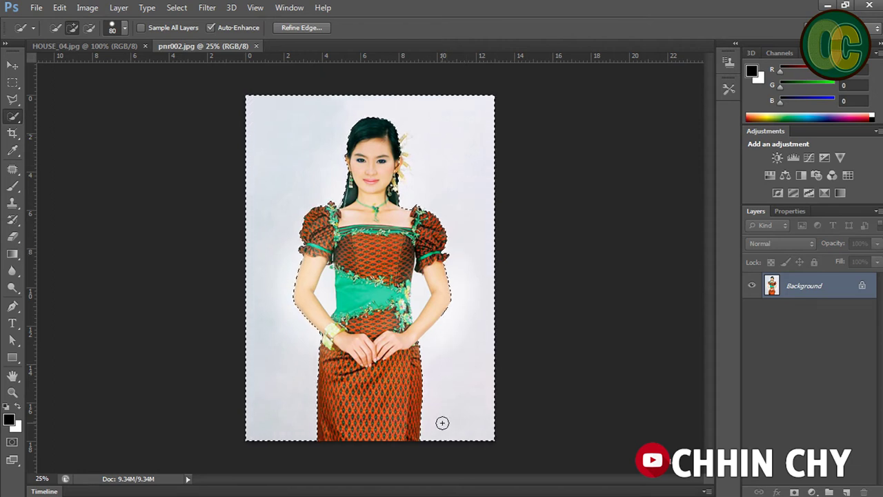
{"action": "left_click", "coordinate": [418, 289]}
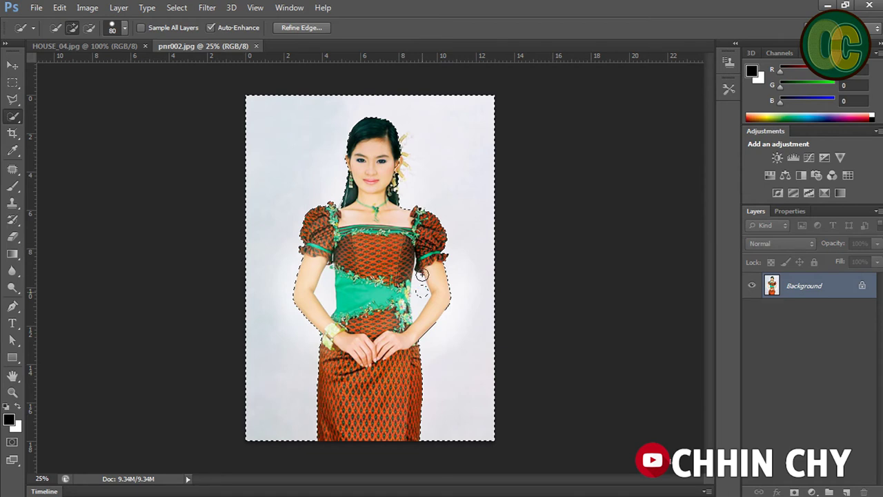
{"action": "left_click", "coordinate": [323, 296]}
Step: Zoom in on the head and adjust the selection edge around the hair and forehead
{"action": "scroll", "coordinate": [344, 230], "scroll_direction": "up", "scroll_amount": 2}
{"action": "scroll", "coordinate": [347, 205], "scroll_direction": "up", "scroll_amount": 3}
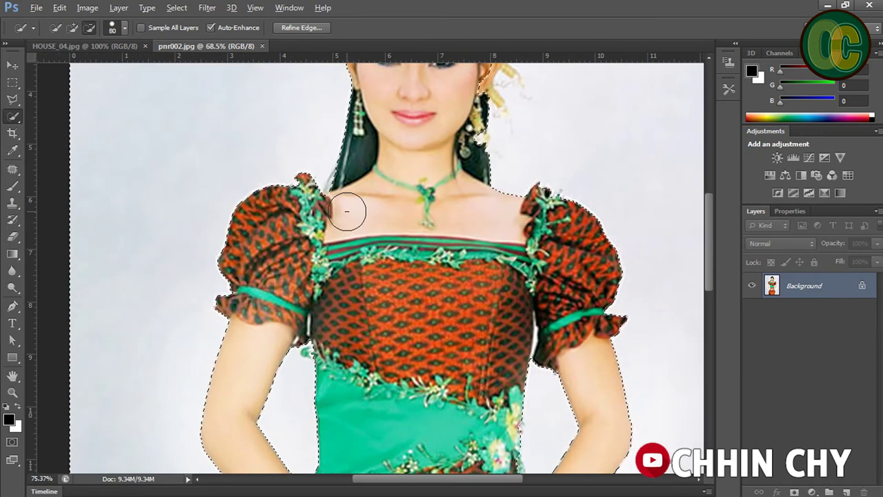
{"action": "scroll", "coordinate": [351, 169], "scroll_direction": "up", "scroll_amount": 2}
{"action": "scroll", "coordinate": [352, 169], "scroll_direction": "up", "scroll_amount": 3}
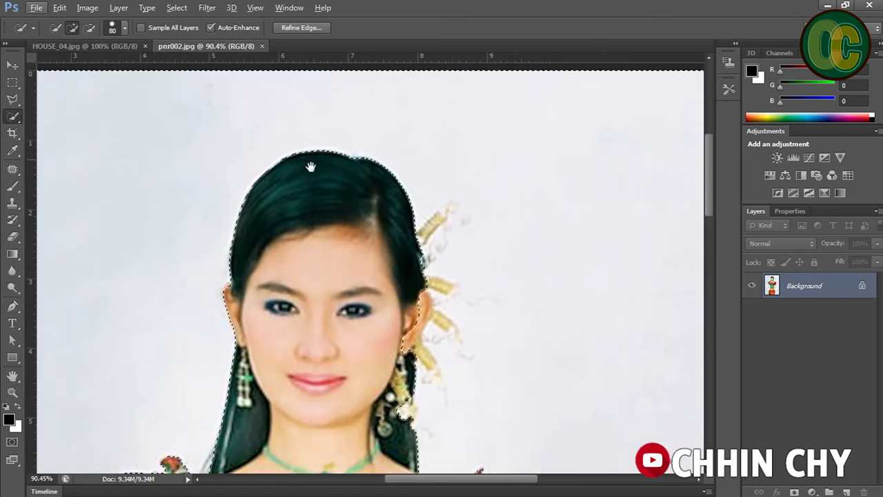
{"action": "scroll", "coordinate": [296, 225], "scroll_direction": "up", "scroll_amount": 1}
{"action": "left_click", "coordinate": [337, 250], "text": "alt"}
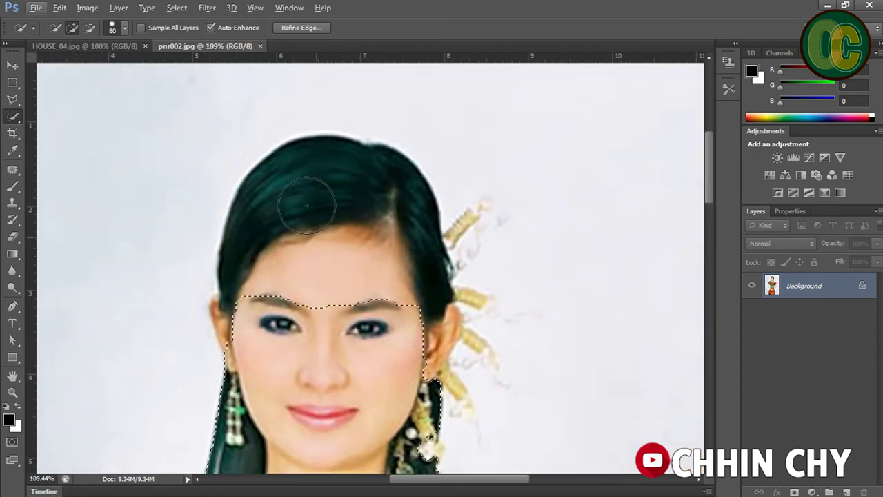
{"action": "left_click", "coordinate": [333, 261], "text": "alt"}
{"action": "left_click", "coordinate": [331, 264]}
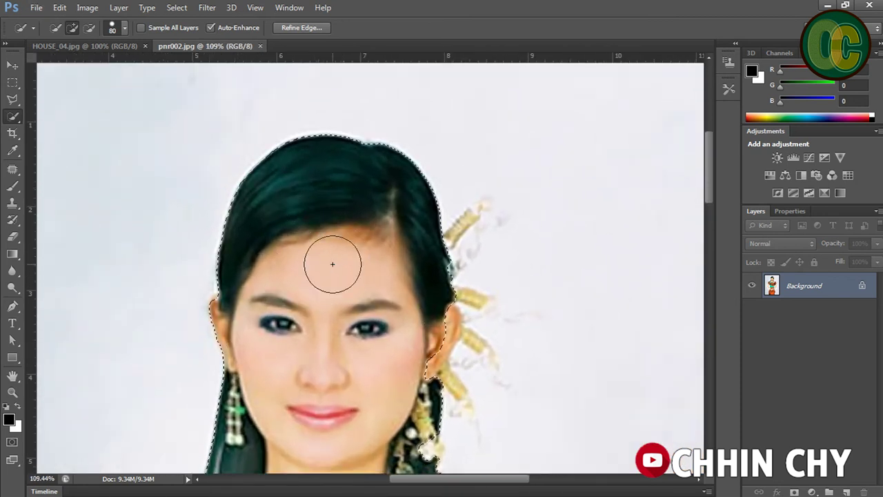
{"action": "left_click_drag", "start_coordinate": [323, 258], "coordinate": [283, 191]}
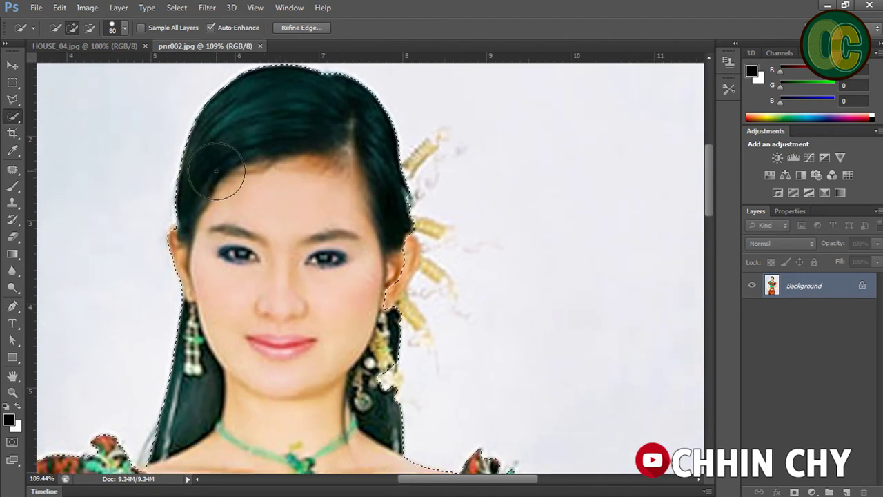
Step: With Subtract mode and a smaller 30-pixel brush, trim the selection off the gold hair ornaments
{"action": "left_click", "coordinate": [90, 27]}
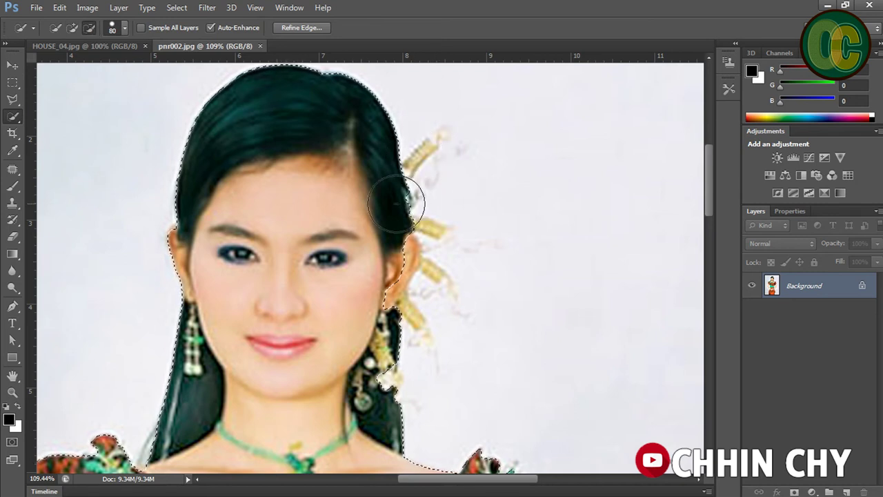
{"action": "key", "text": "bracketleft"}
{"action": "key", "text": "bracketleft"}
{"action": "key", "text": "bracketleft"}
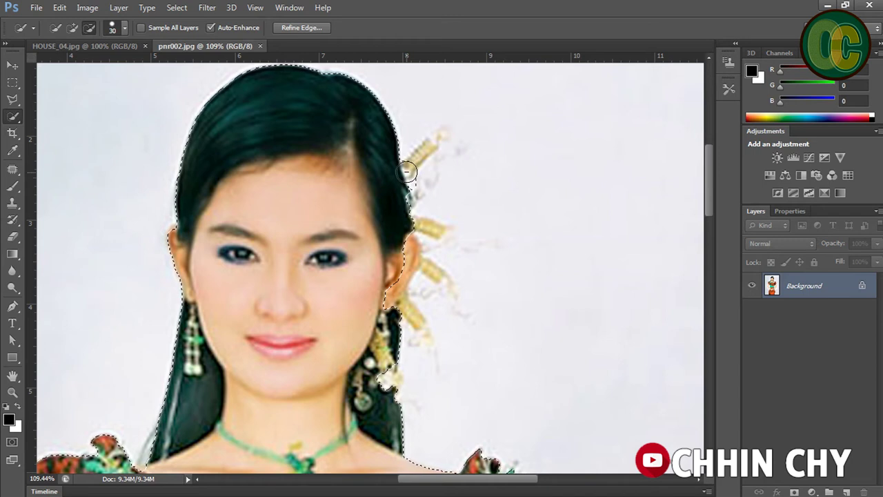
{"action": "left_click_drag", "start_coordinate": [411, 165], "coordinate": [413, 161]}
{"action": "mouse_move", "coordinate": [412, 223]}
{"action": "left_mouse_down"}
{"action": "mouse_move", "coordinate": [428, 229]}
{"action": "mouse_move", "coordinate": [411, 316]}
{"action": "mouse_move", "coordinate": [431, 272]}
{"action": "mouse_move", "coordinate": [436, 279]}
{"action": "left_mouse_up"}
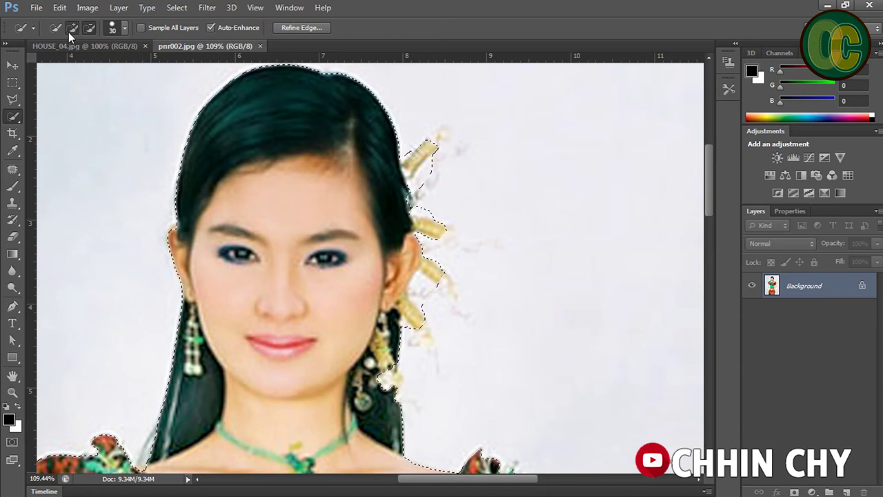
{"action": "left_click_drag", "start_coordinate": [427, 299], "coordinate": [425, 287]}
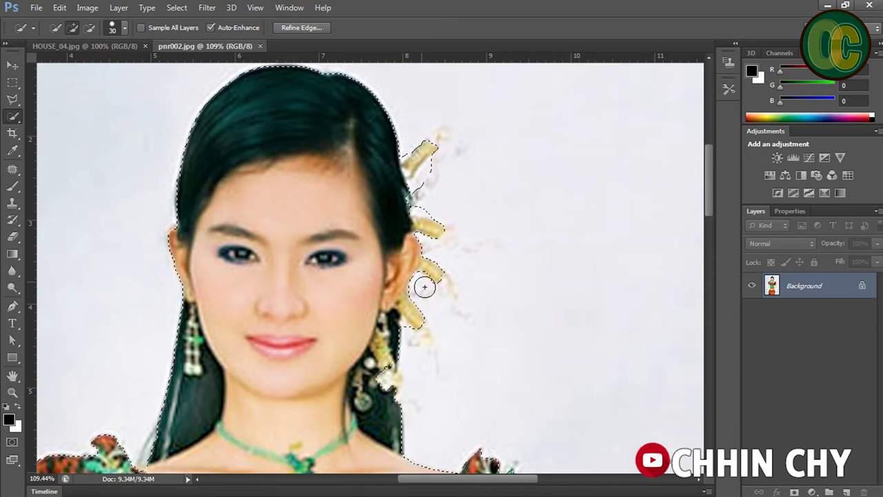
{"action": "mouse_move", "coordinate": [433, 248]}
{"action": "left_mouse_down"}
{"action": "mouse_move", "coordinate": [428, 172]}
{"action": "mouse_move", "coordinate": [421, 178]}
{"action": "left_mouse_up"}
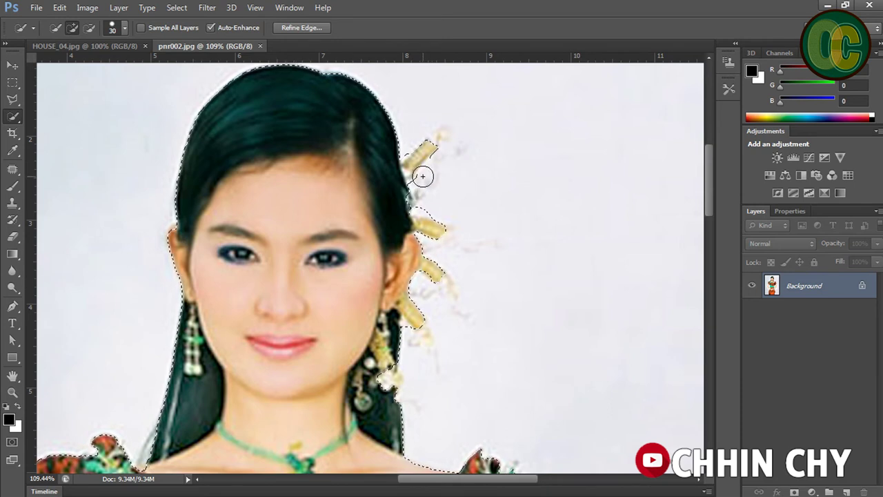
{"action": "scroll", "coordinate": [388, 187], "scroll_direction": "down", "scroll_amount": 5}
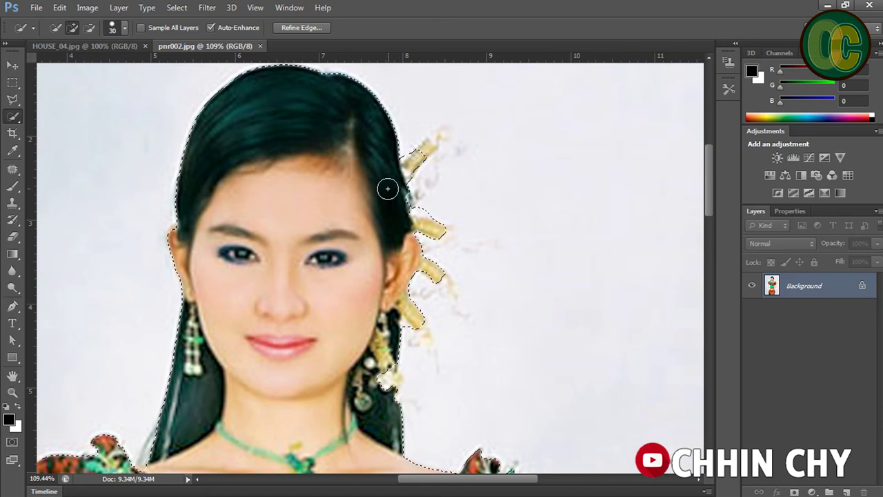
{"action": "key", "text": "alt"}
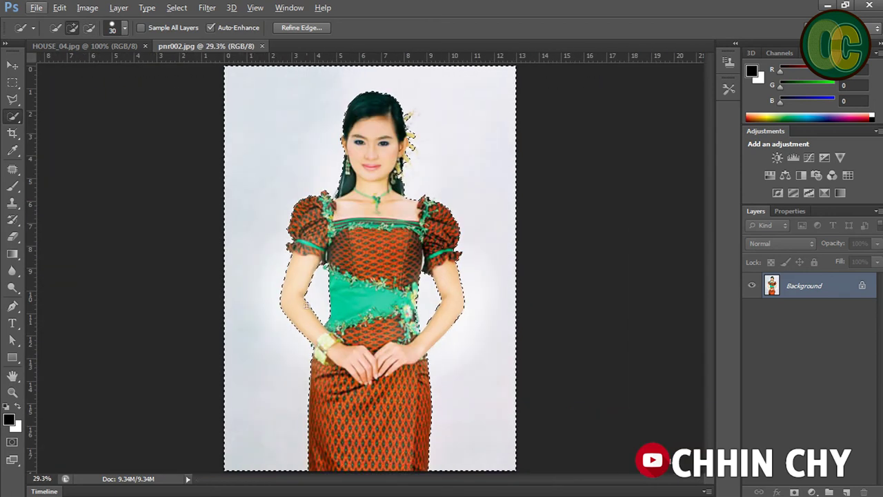
Step: Invert the pnr002 selection with Select > Inverse so it covers the woman
{"action": "key", "text": "Right"}
{"action": "key", "text": "Right"}
{"action": "key", "text": "Right"}
{"action": "key", "text": "Right"}
{"action": "key", "text": "Right"}
{"action": "key", "text": "Right"}
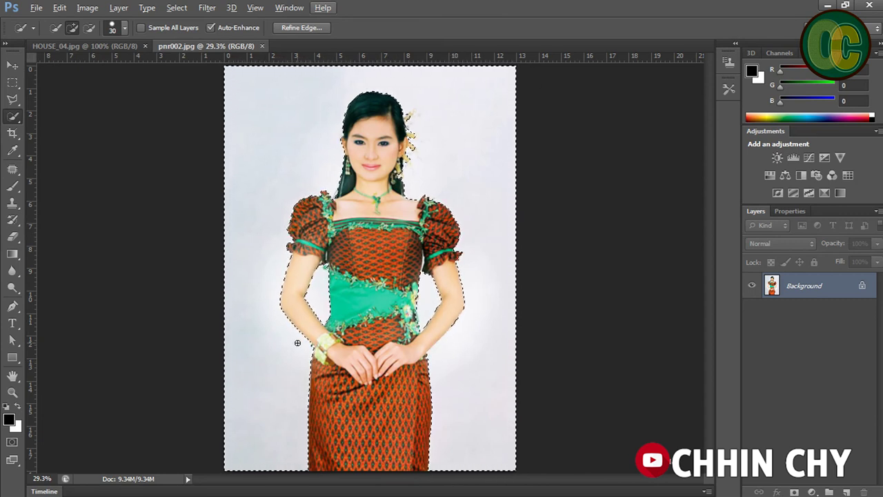
{"action": "left_click", "coordinate": [175, 11]}
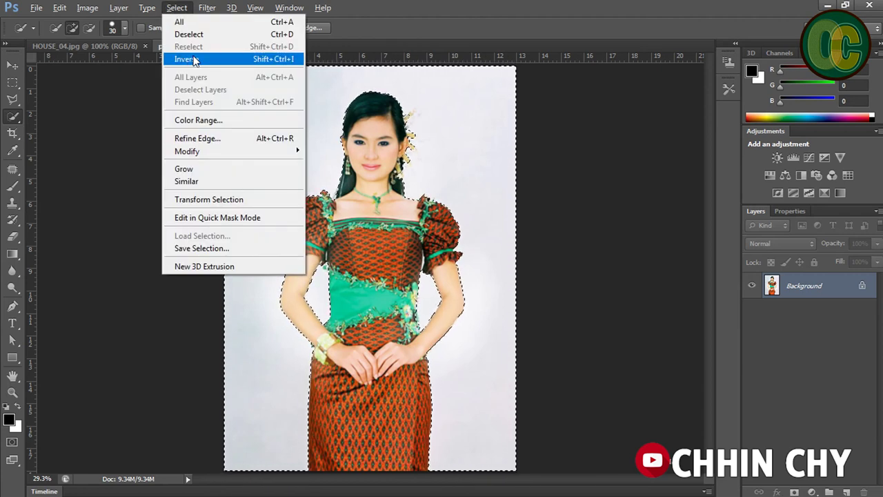
{"action": "left_click", "coordinate": [195, 59]}
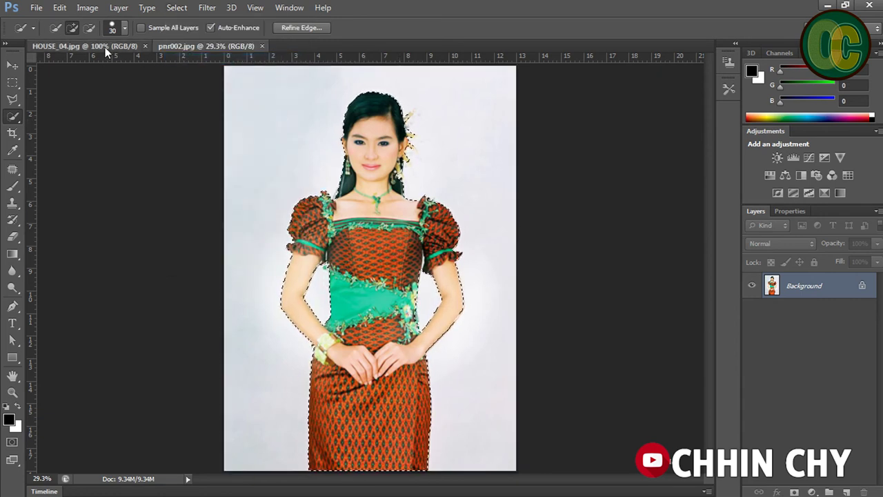
{"action": "left_click", "coordinate": [105, 46]}
{"action": "left_click", "coordinate": [214, 46]}
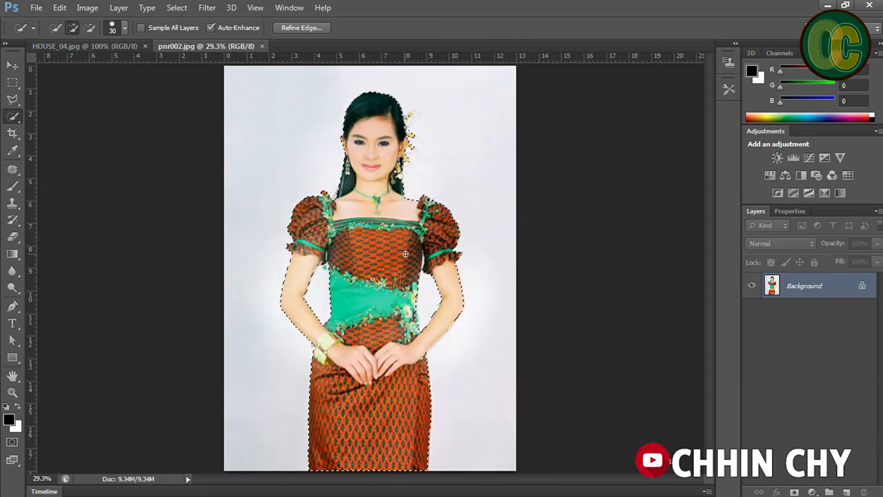
Step: Copy the selected woman and switch to the HOUSE_04.jpg dining-room photo
{"action": "left_click", "coordinate": [60, 7]}
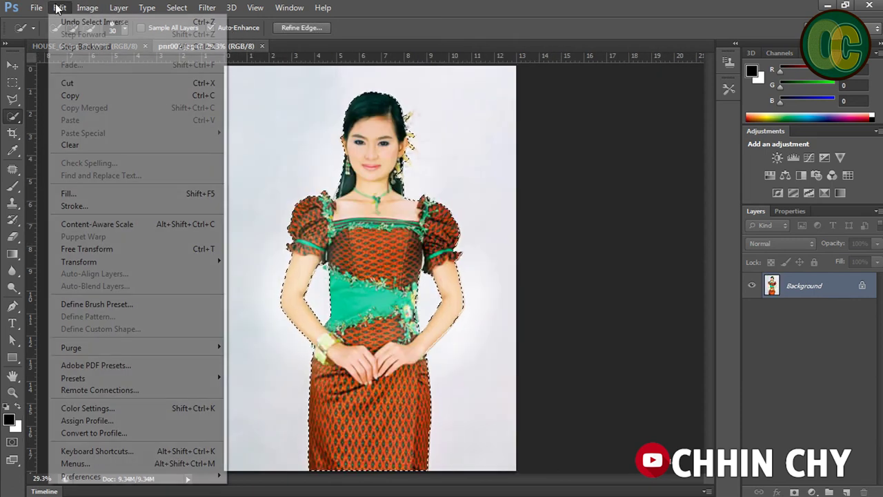
{"action": "left_click", "coordinate": [91, 96]}
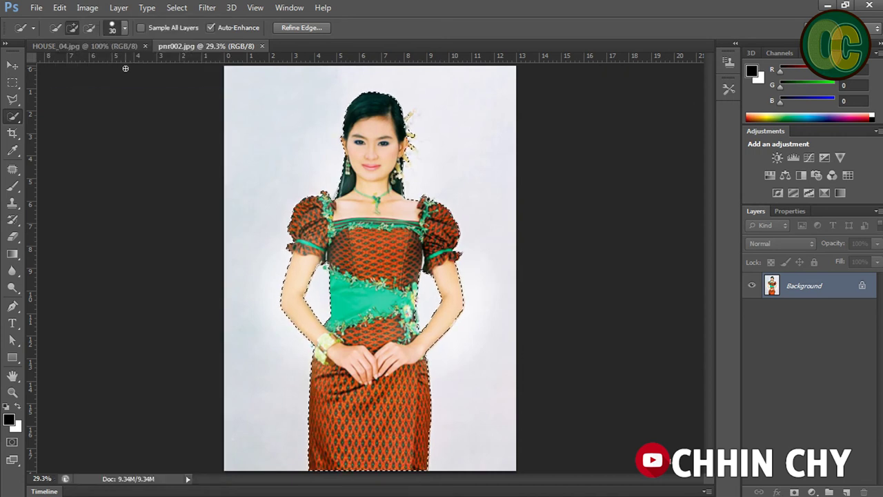
{"action": "left_click", "coordinate": [117, 45]}
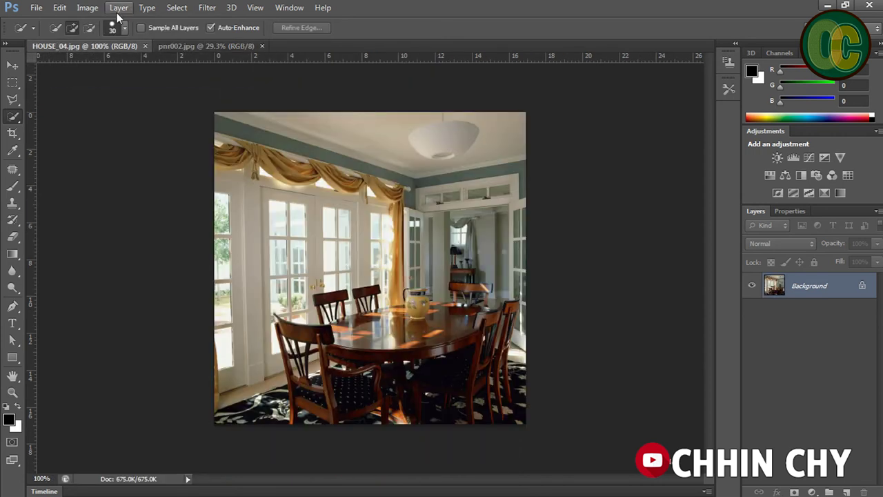
Step: Paste the woman into HOUSE_04 as Layer 1 and move her to the room's centre
{"action": "left_click", "coordinate": [66, 8]}
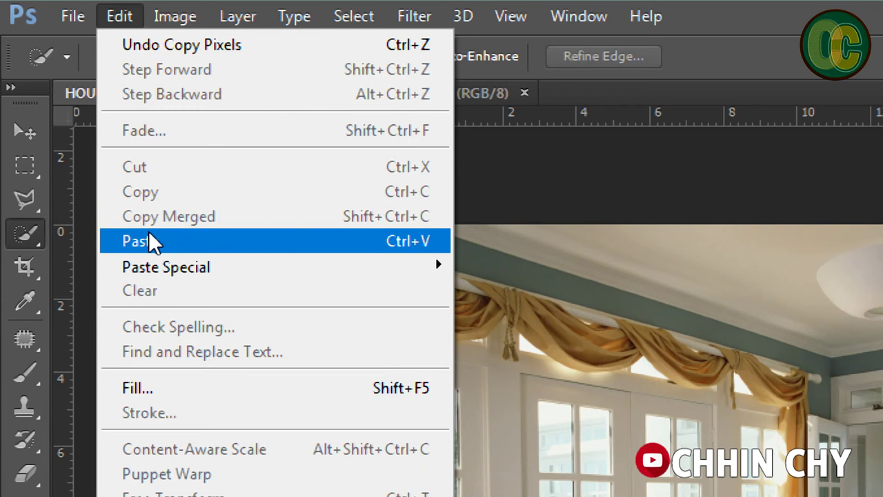
{"action": "left_click", "coordinate": [148, 230]}
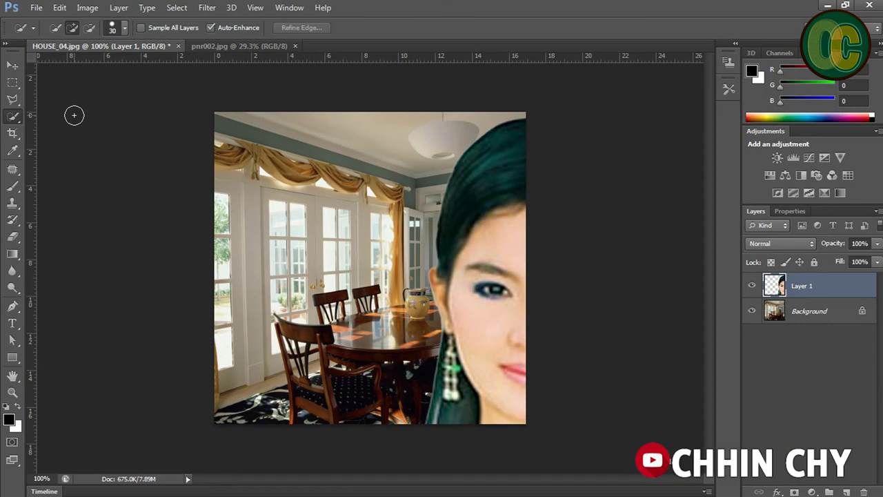
{"action": "left_click", "coordinate": [10, 80]}
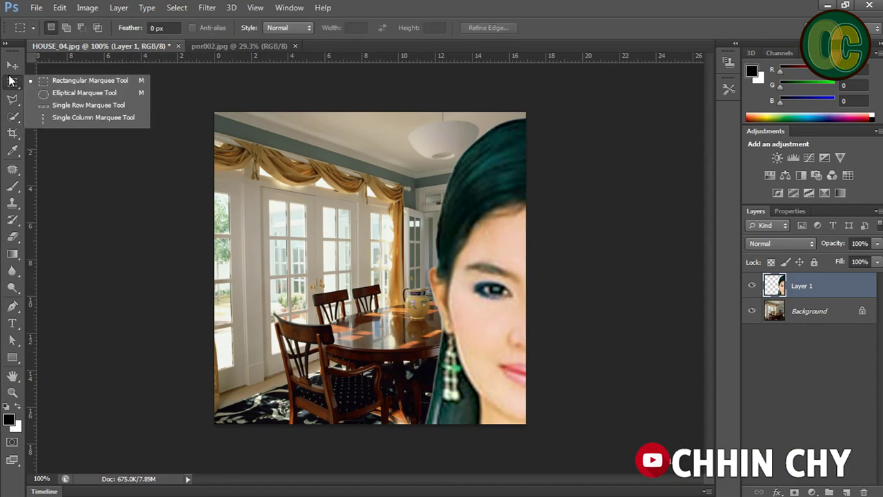
{"action": "left_click", "coordinate": [10, 68]}
{"action": "left_click_drag", "start_coordinate": [448, 227], "coordinate": [297, 230]}
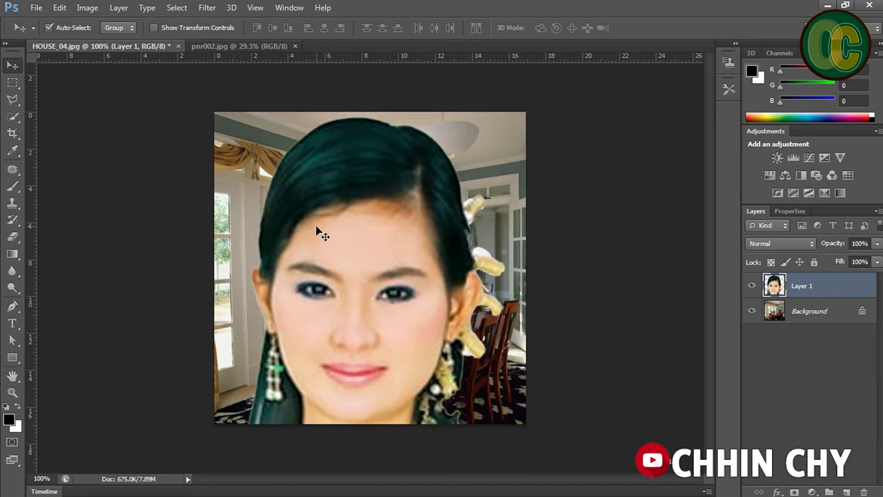
{"action": "left_click_drag", "start_coordinate": [399, 304], "coordinate": [403, 298]}
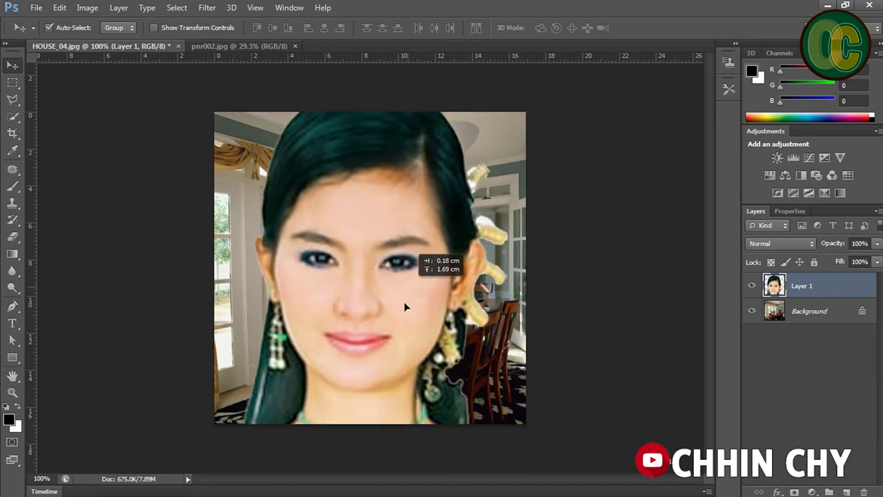
{"action": "left_click_drag", "start_coordinate": [338, 185], "coordinate": [368, 231]}
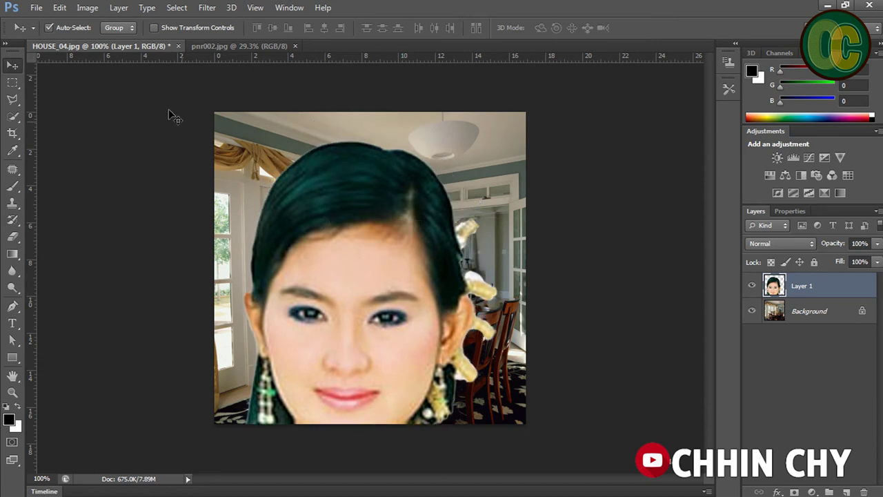
{"action": "left_click", "coordinate": [60, 8]}
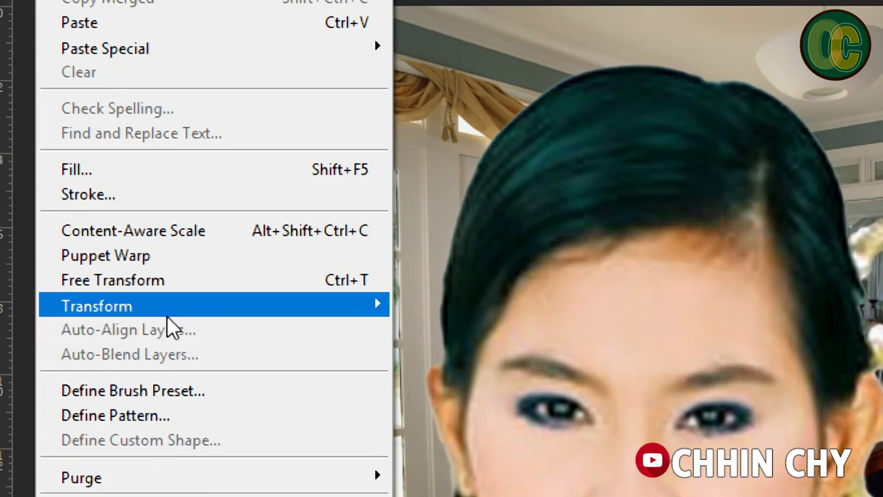
Step: Free-transform Layer 1 to about 20%, place her before the dining table, and fit the view
{"action": "left_click", "coordinate": [145, 280]}
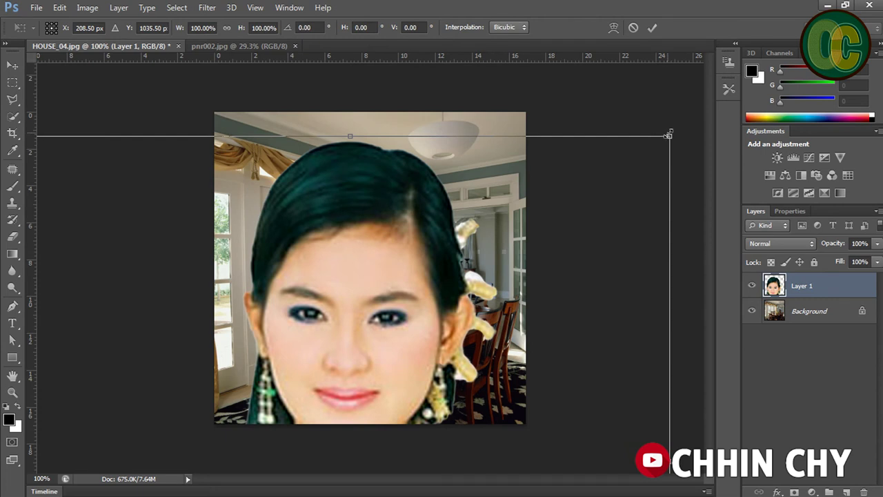
{"action": "left_click_drag", "start_coordinate": [668, 135], "coordinate": [574, 330]}
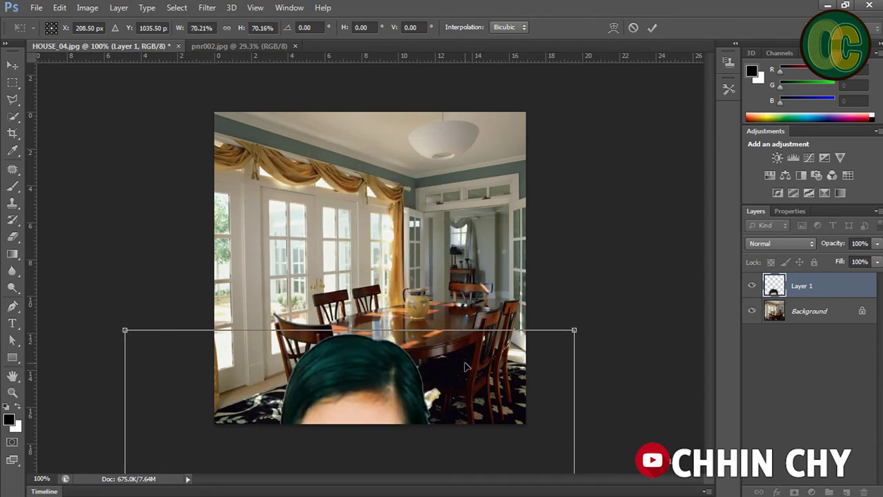
{"action": "left_click_drag", "start_coordinate": [466, 367], "coordinate": [497, 208]}
{"action": "scroll", "coordinate": [489, 216], "scroll_direction": "down", "scroll_amount": 5}
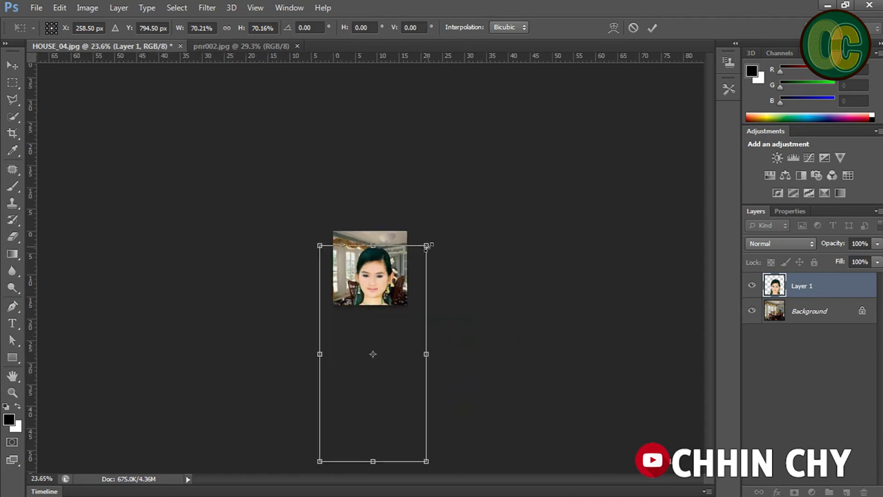
{"action": "mouse_move", "coordinate": [426, 246]}
{"action": "left_mouse_down"}
{"action": "mouse_move", "coordinate": [370, 319]}
{"action": "mouse_move", "coordinate": [370, 250]}
{"action": "left_mouse_up"}
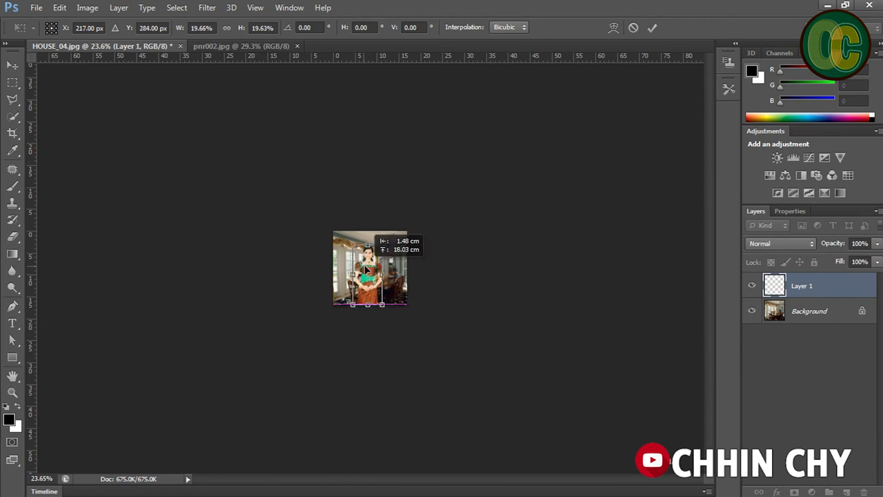
{"action": "left_click_drag", "start_coordinate": [371, 269], "coordinate": [387, 244]}
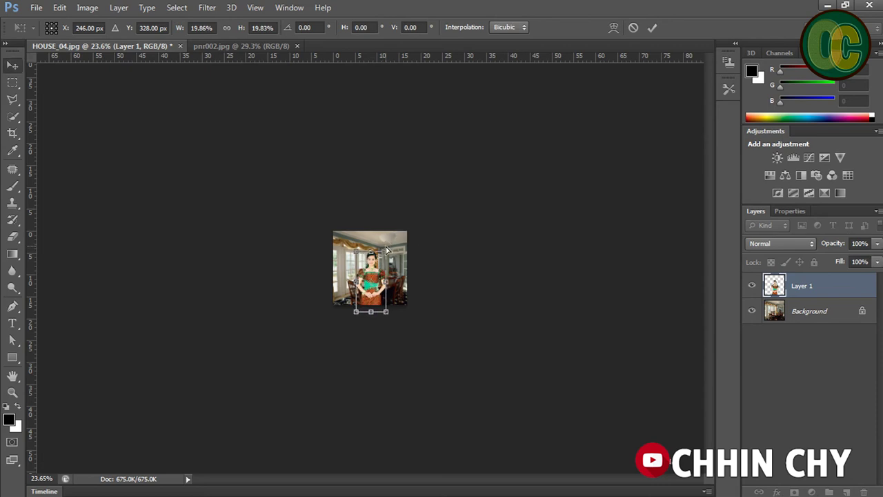
{"action": "key", "text": "Return"}
{"action": "key", "text": "ctrl+0"}
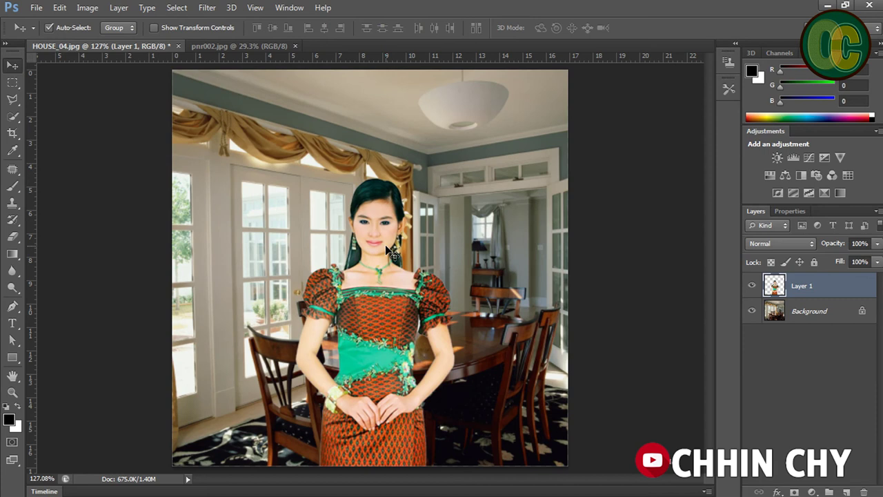
Step: Shift the woman in HOUSE_04.jpg slightly up and right, centred before the dining table
{"action": "left_click_drag", "start_coordinate": [390, 288], "coordinate": [397, 306]}
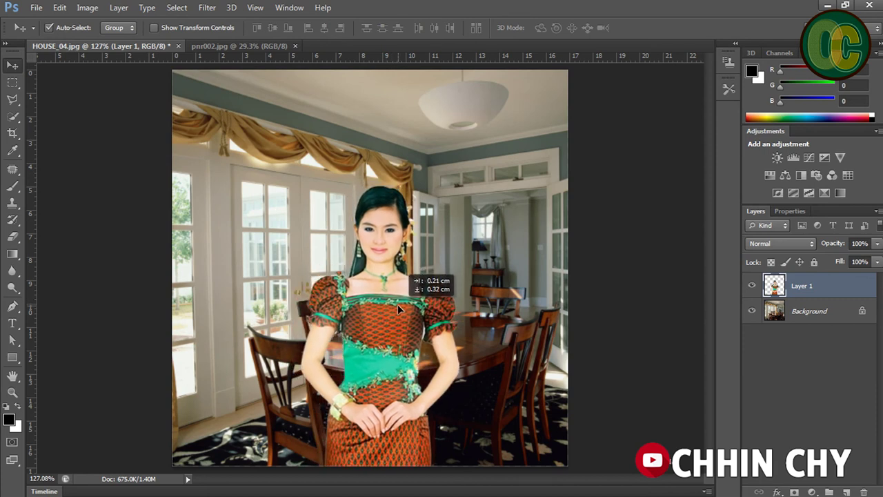
{"action": "left_click", "coordinate": [231, 47]}
{"action": "left_click", "coordinate": [140, 46]}
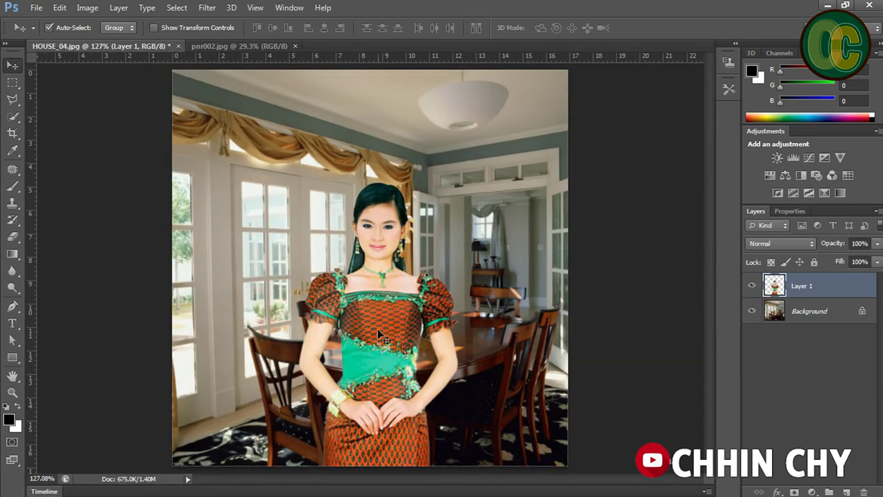
{"action": "left_click_drag", "start_coordinate": [364, 334], "coordinate": [375, 319]}
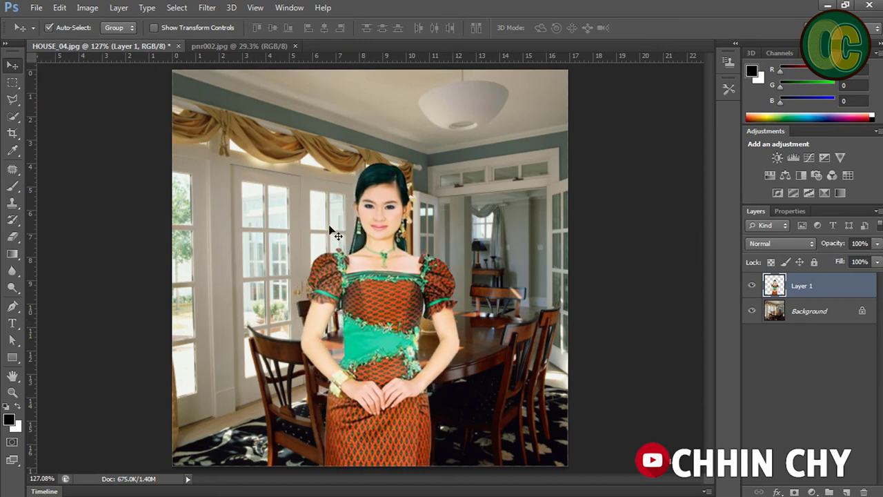
{"action": "left_click", "coordinate": [12, 118]}
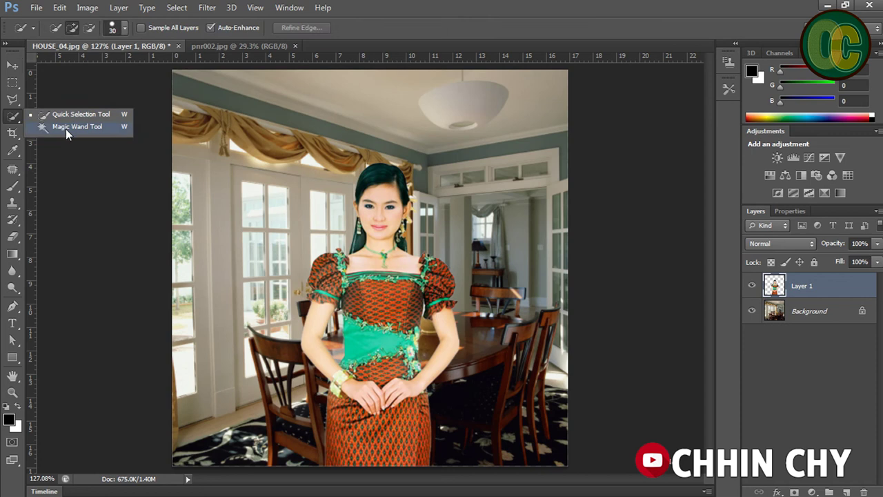
Step: Magic Wand the white background of pnr002.jpg, adding left, right and lower-left areas
{"action": "left_click", "coordinate": [66, 129]}
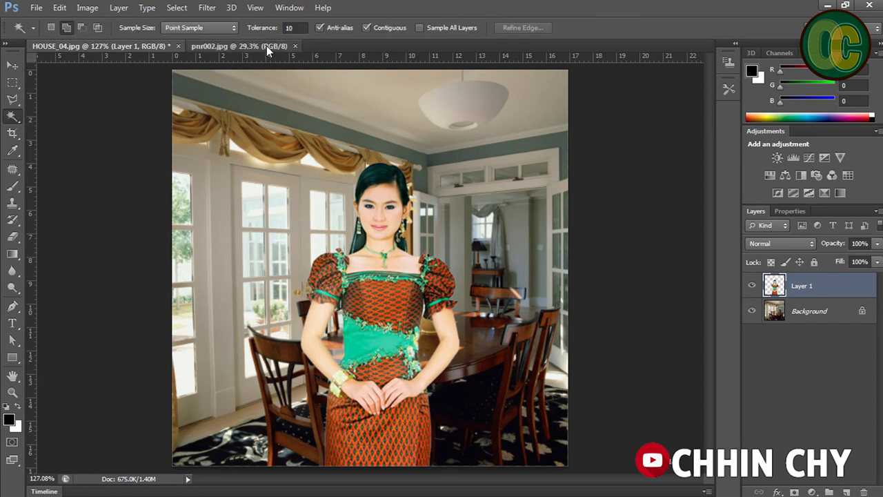
{"action": "left_click", "coordinate": [266, 45]}
{"action": "left_click", "coordinate": [286, 104]}
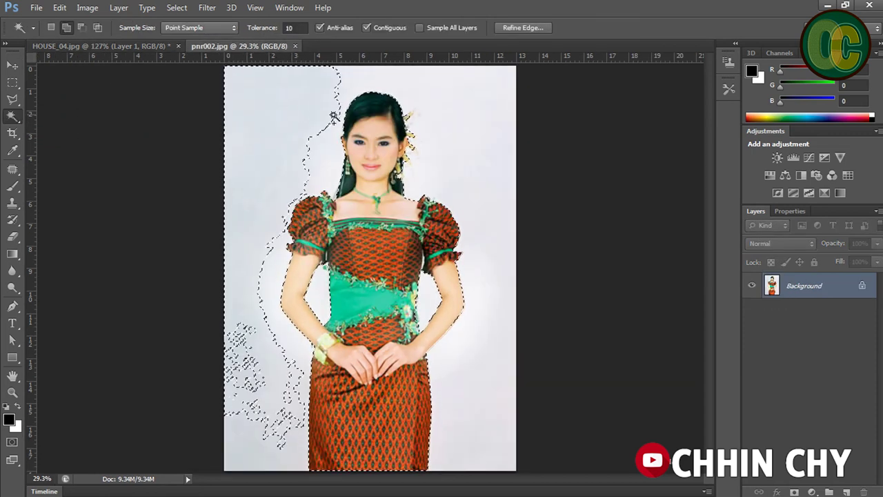
{"action": "left_click", "coordinate": [477, 112]}
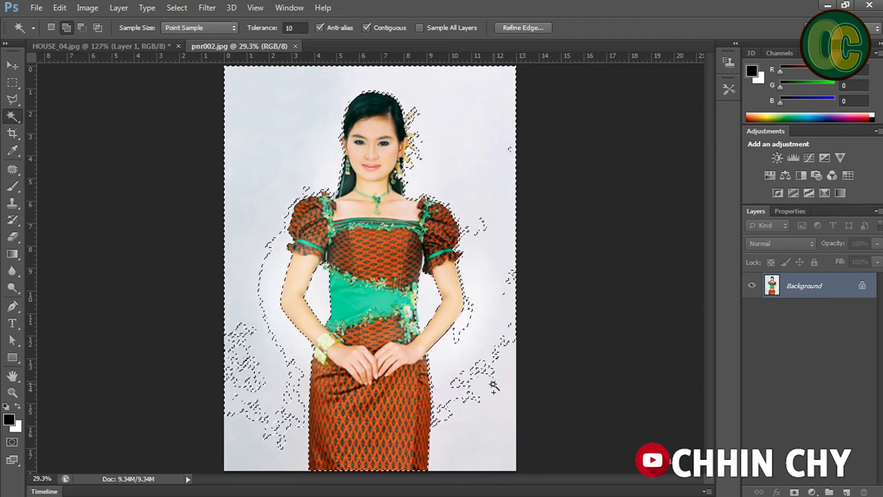
{"action": "left_click", "coordinate": [275, 328]}
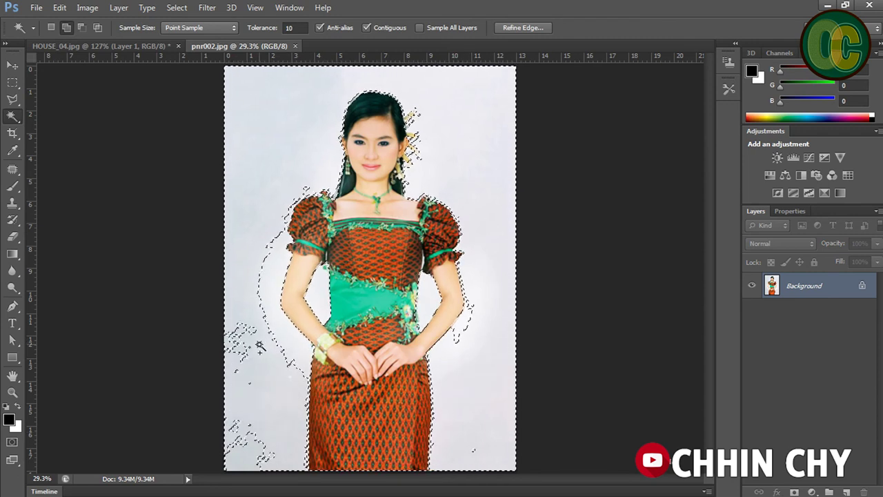
{"action": "left_click", "coordinate": [288, 200]}
{"action": "left_click", "coordinate": [247, 325]}
{"action": "left_click", "coordinate": [243, 458]}
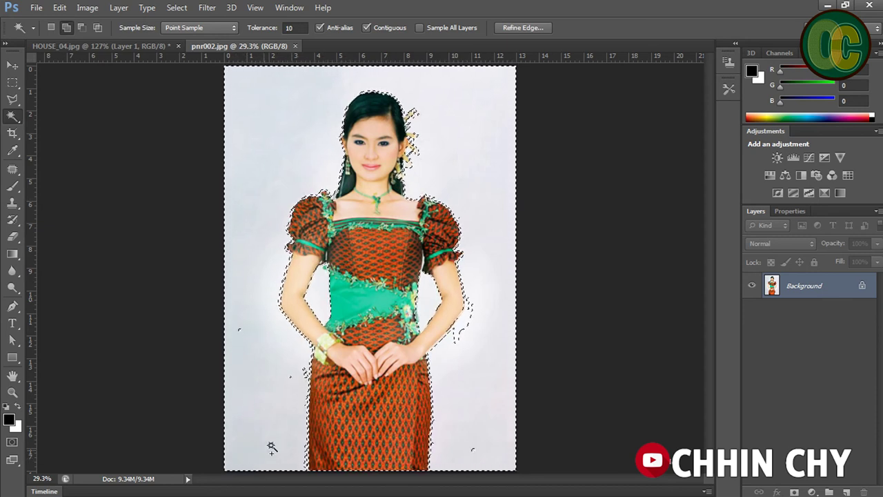
Step: Deselect and reselect all background areas: left, right, lower-right, near the arm and lower-left
{"action": "key", "text": "ctrl+d"}
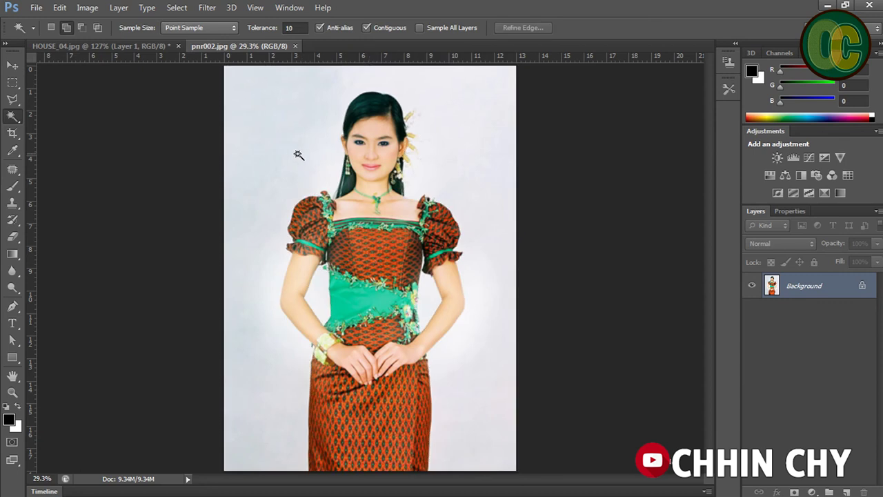
{"action": "left_click", "coordinate": [252, 103]}
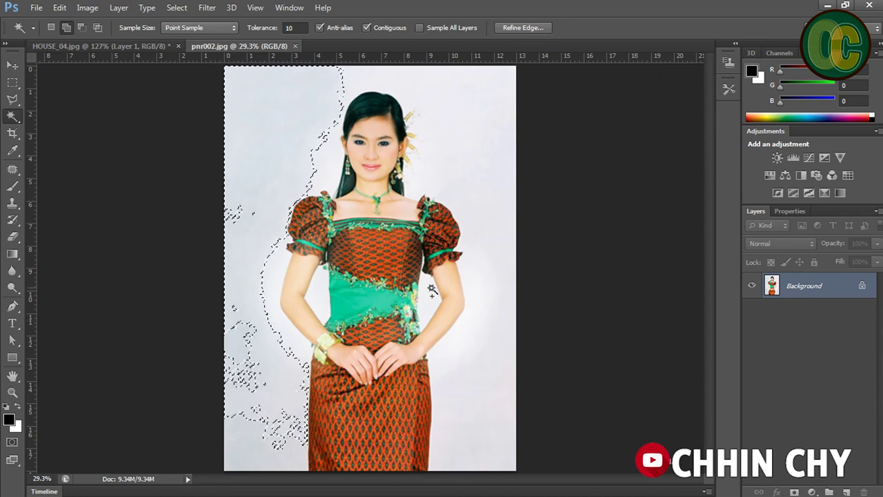
{"action": "left_click", "coordinate": [475, 116]}
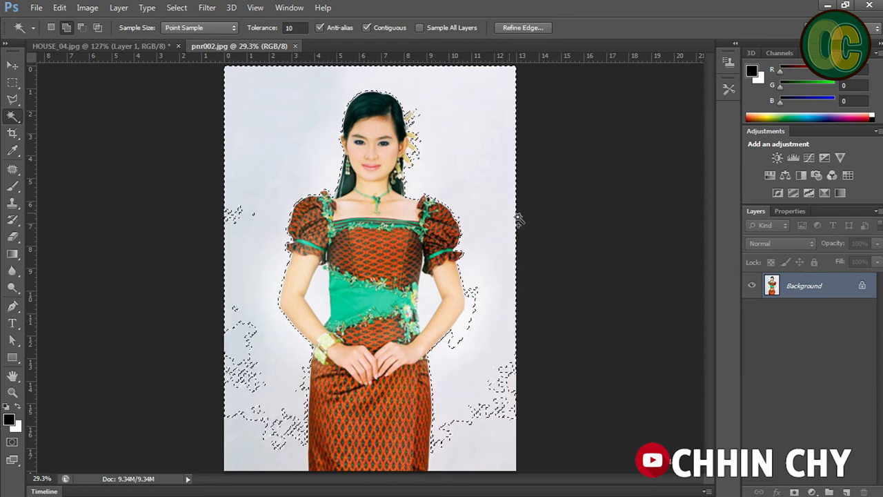
{"action": "left_click", "coordinate": [475, 395]}
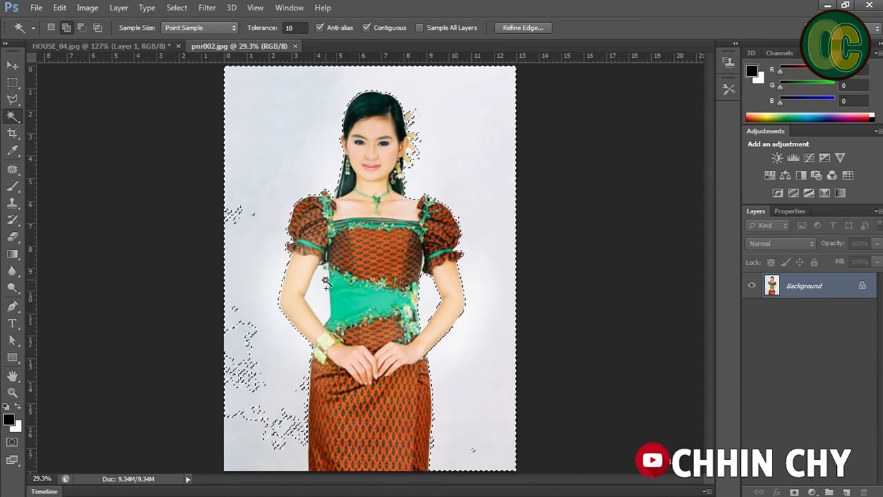
{"action": "left_click", "coordinate": [245, 329]}
{"action": "left_click", "coordinate": [256, 445]}
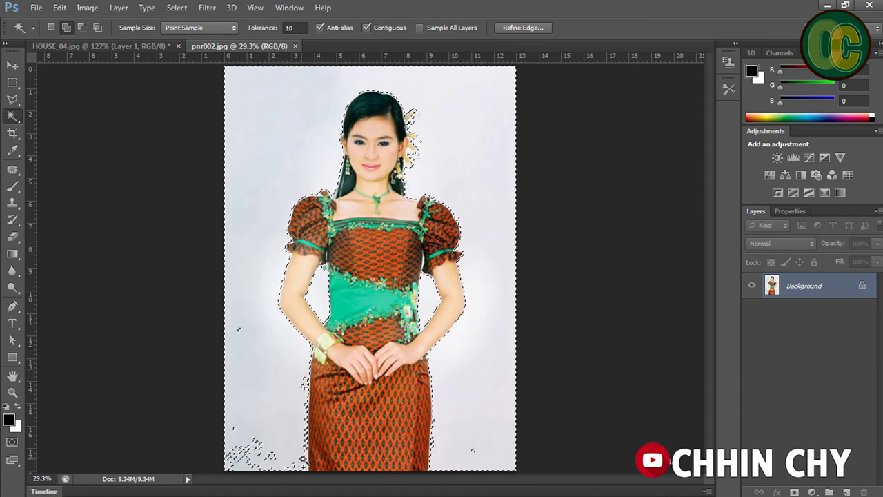
{"action": "left_click", "coordinate": [253, 463]}
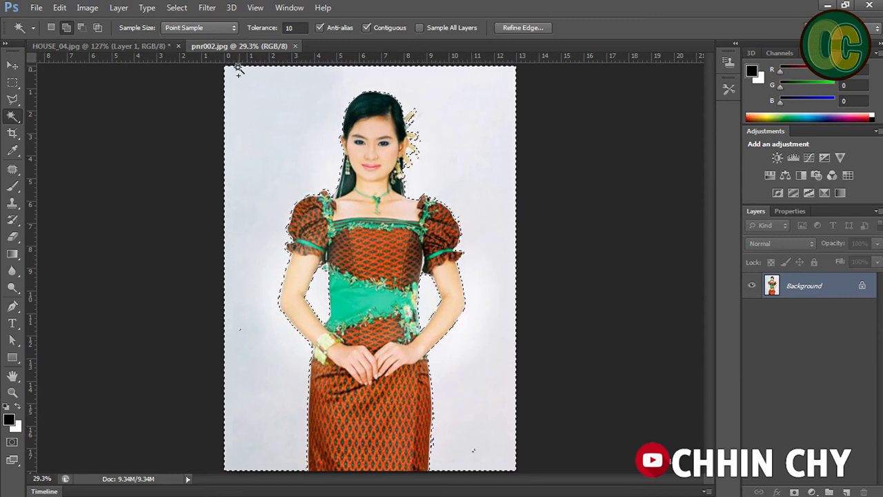
Step: Invert the selection onto the woman, copy her, and return to HOUSE_04.jpg
{"action": "left_click", "coordinate": [177, 8]}
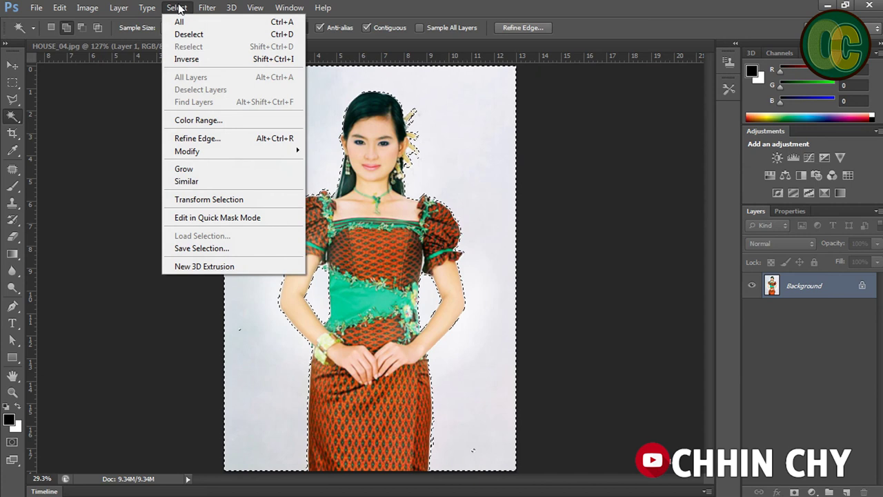
{"action": "left_click", "coordinate": [181, 59]}
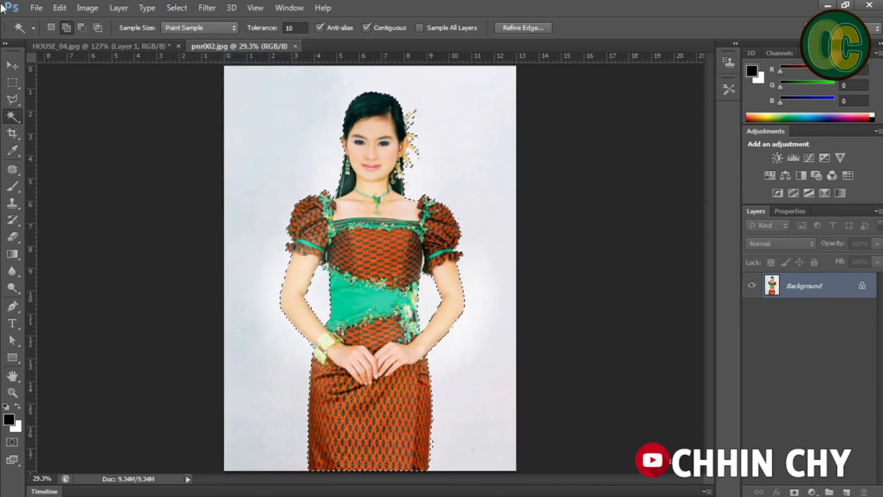
{"action": "left_click", "coordinate": [13, 64]}
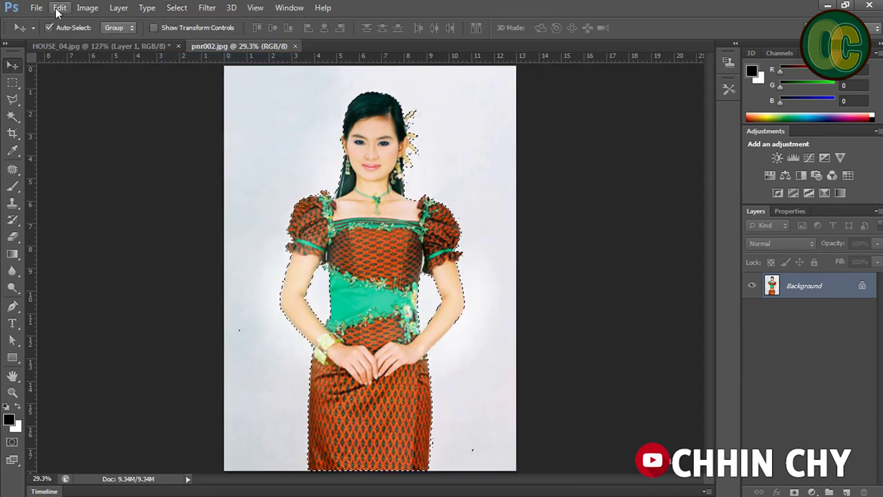
{"action": "left_click", "coordinate": [59, 8]}
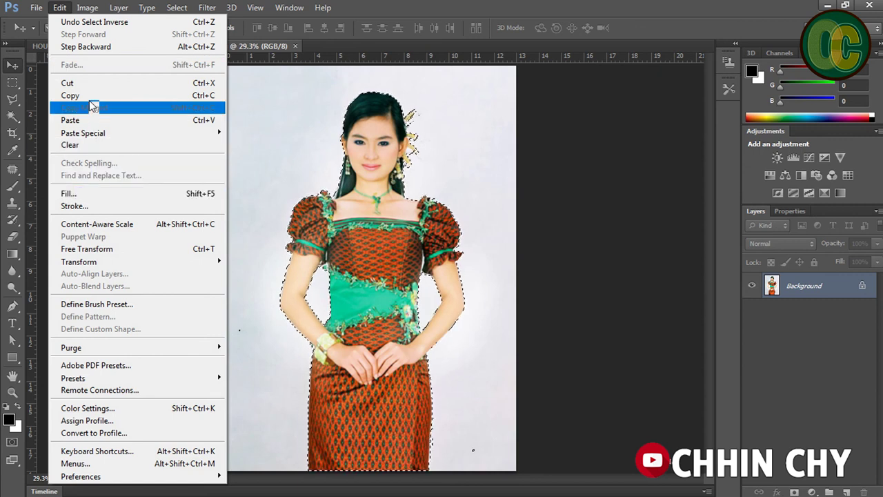
{"action": "left_click", "coordinate": [90, 96]}
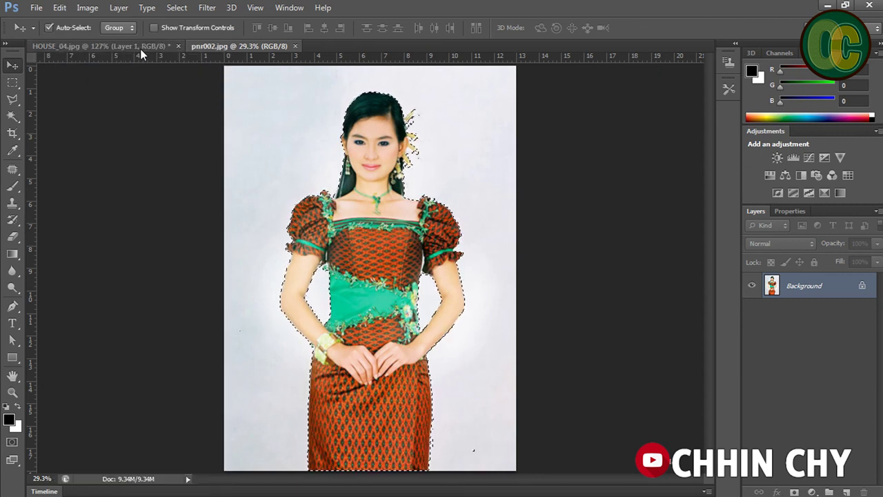
{"action": "left_click", "coordinate": [139, 49]}
{"action": "left_click", "coordinate": [59, 12]}
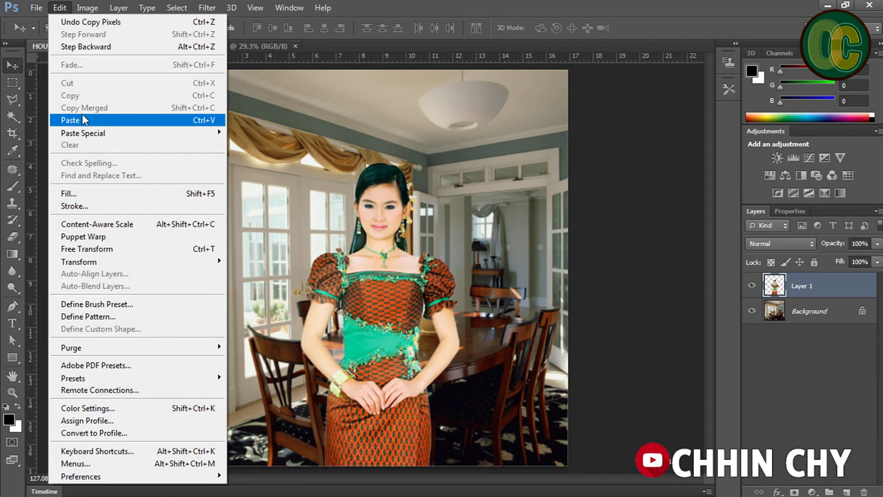
Step: Paste the woman into HOUSE_04.jpg, drag another copy over from pnr002.jpg, and reposition Layers 1 and 3
{"action": "left_click", "coordinate": [85, 124]}
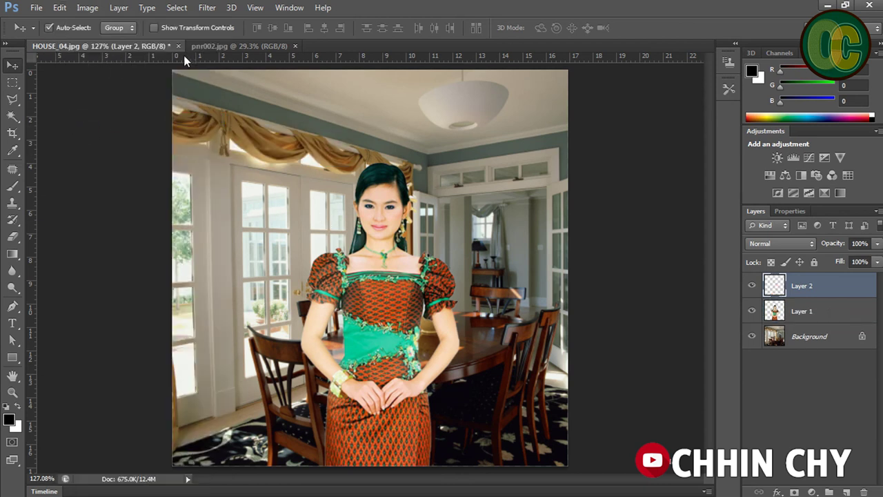
{"action": "left_click", "coordinate": [230, 46]}
{"action": "left_click_drag", "start_coordinate": [393, 264], "coordinate": [280, 156]}
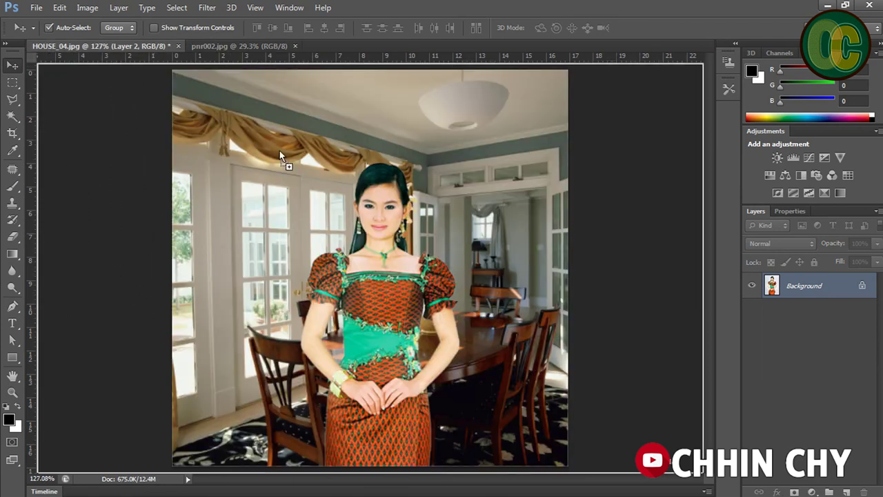
{"action": "mouse_move", "coordinate": [339, 243]}
{"action": "left_mouse_down"}
{"action": "mouse_move", "coordinate": [408, 372]}
{"action": "mouse_move", "coordinate": [348, 289]}
{"action": "mouse_move", "coordinate": [360, 258]}
{"action": "mouse_move", "coordinate": [339, 181]}
{"action": "mouse_move", "coordinate": [359, 276]}
{"action": "mouse_move", "coordinate": [331, 201]}
{"action": "left_mouse_up"}
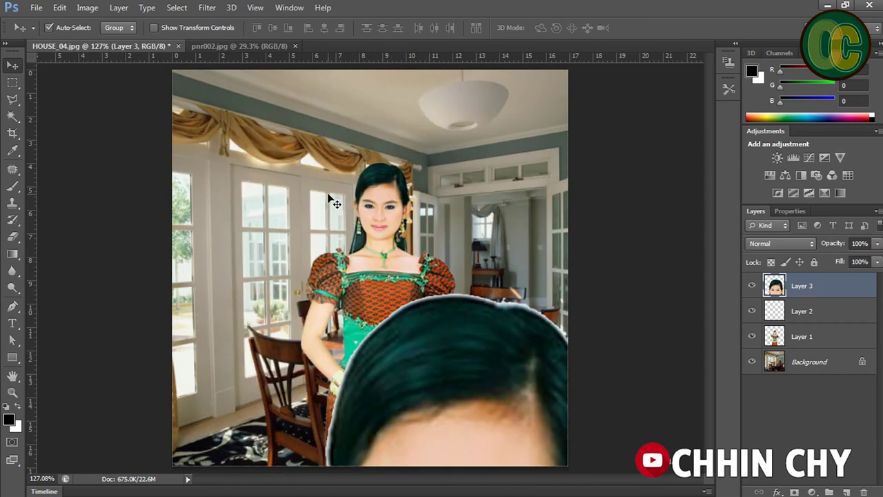
{"action": "left_click_drag", "start_coordinate": [381, 223], "coordinate": [349, 223]}
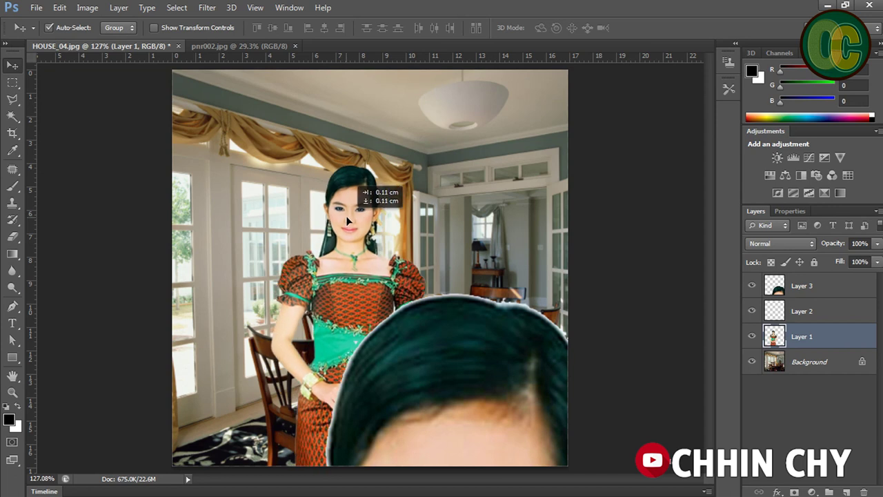
{"action": "left_click_drag", "start_coordinate": [460, 366], "coordinate": [478, 284]}
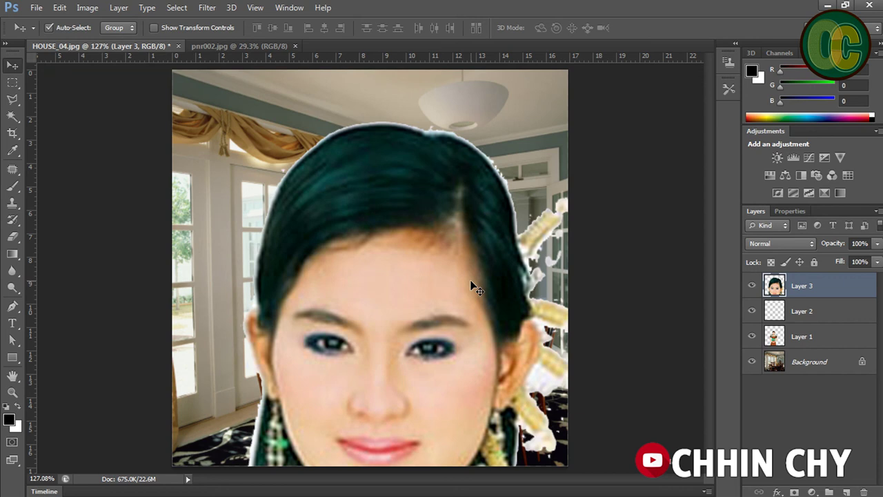
{"action": "left_click", "coordinate": [12, 116]}
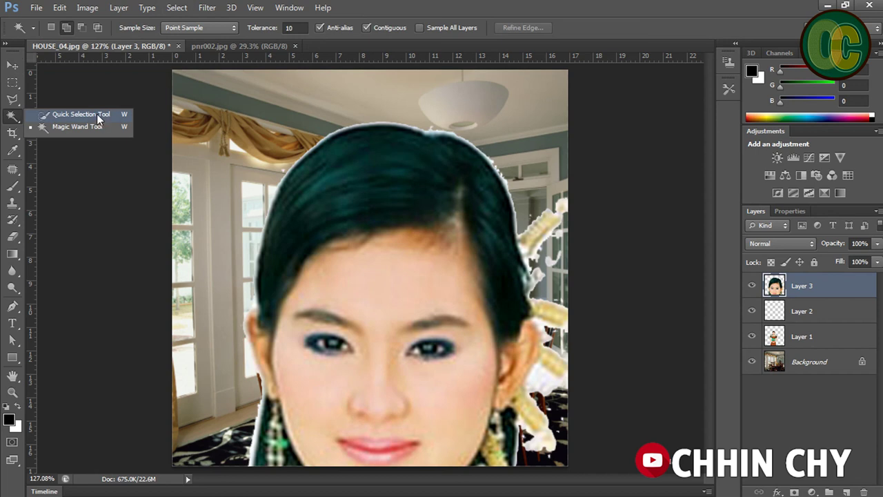
Step: Move the head layer up slightly, undo a further move, and minimize Photoshop
{"action": "left_click", "coordinate": [13, 65]}
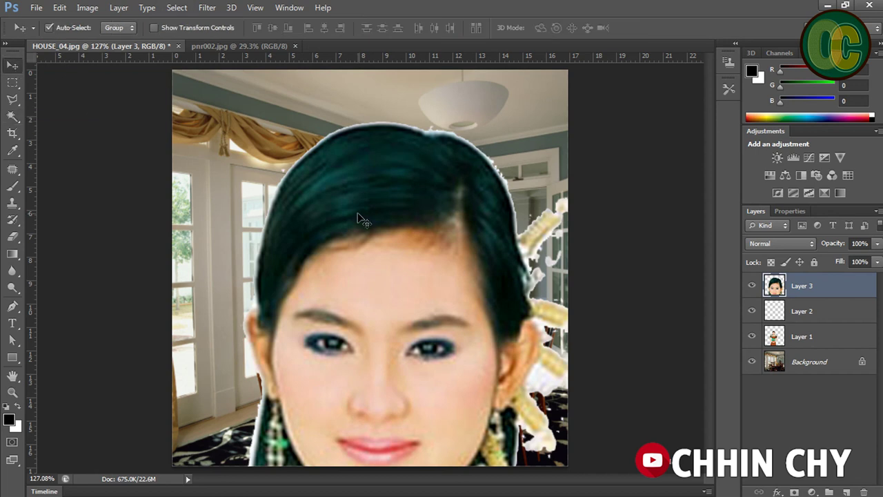
{"action": "left_click_drag", "start_coordinate": [358, 220], "coordinate": [365, 205]}
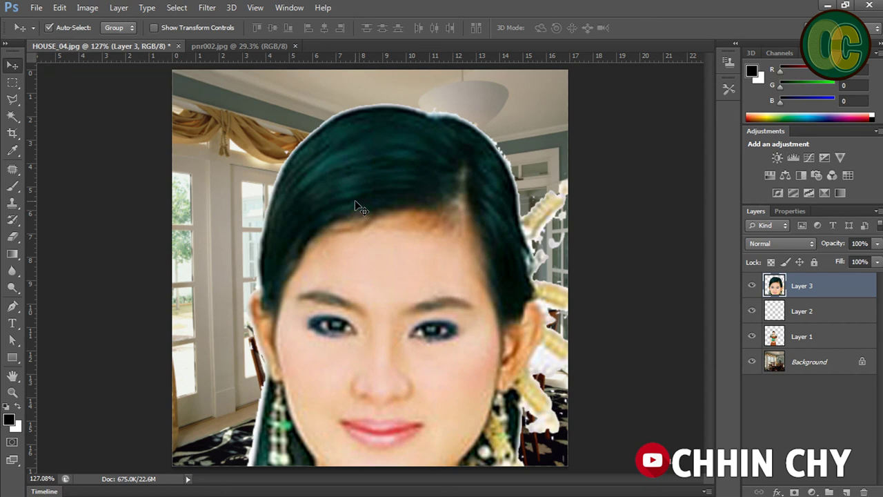
{"action": "mouse_move", "coordinate": [375, 253]}
{"action": "left_mouse_down"}
{"action": "mouse_move", "coordinate": [430, 310]}
{"action": "mouse_move", "coordinate": [406, 328]}
{"action": "left_mouse_up"}
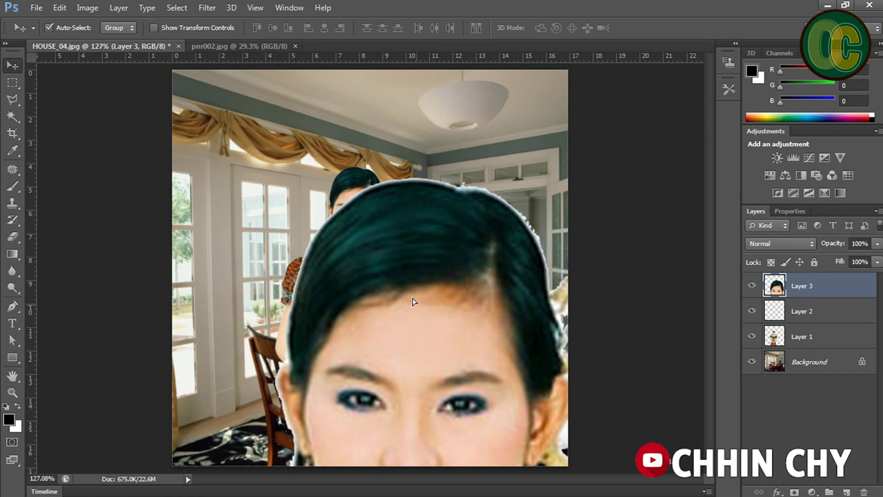
{"action": "key", "text": "ctrl+z"}
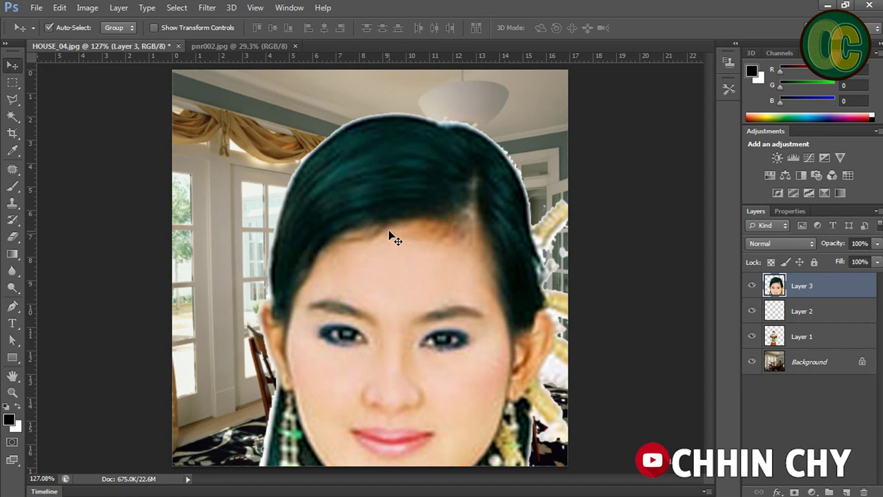
{"action": "left_click", "coordinate": [828, 5]}
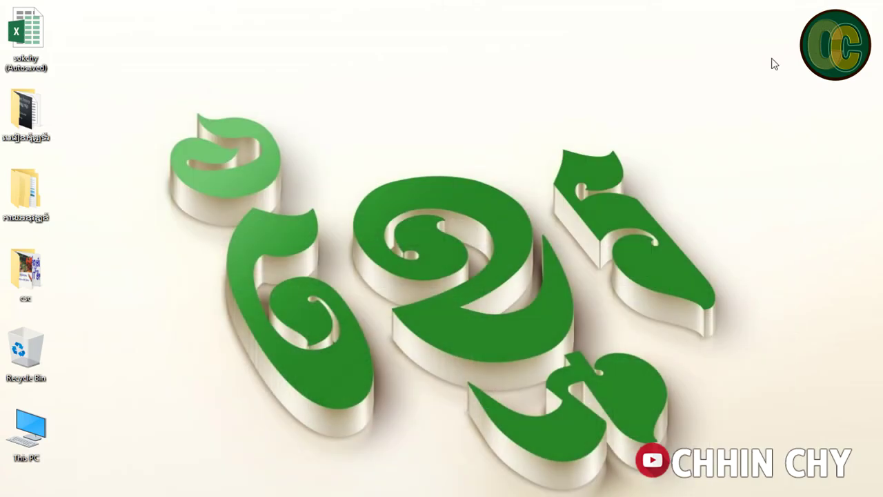
{"action": "mouse_move", "coordinate": [442, 493]}
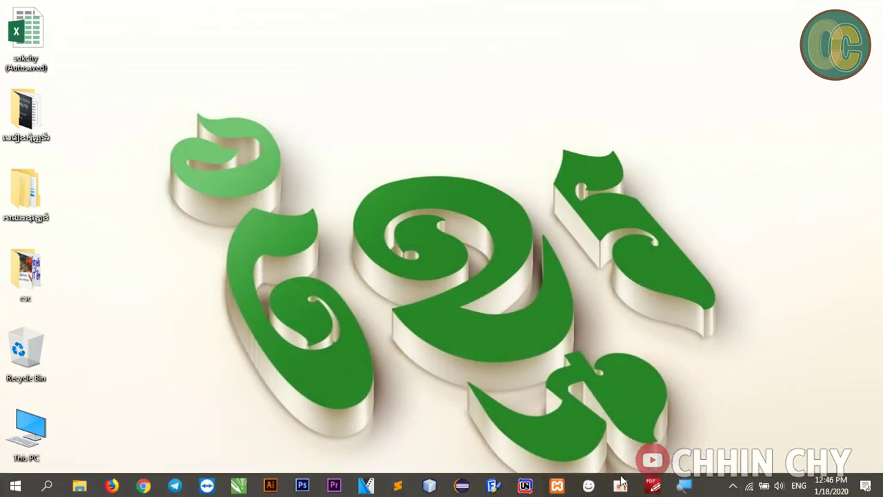
Step: Bring up the oCam recorder window from the taskbar
{"action": "left_click", "coordinate": [620, 485]}
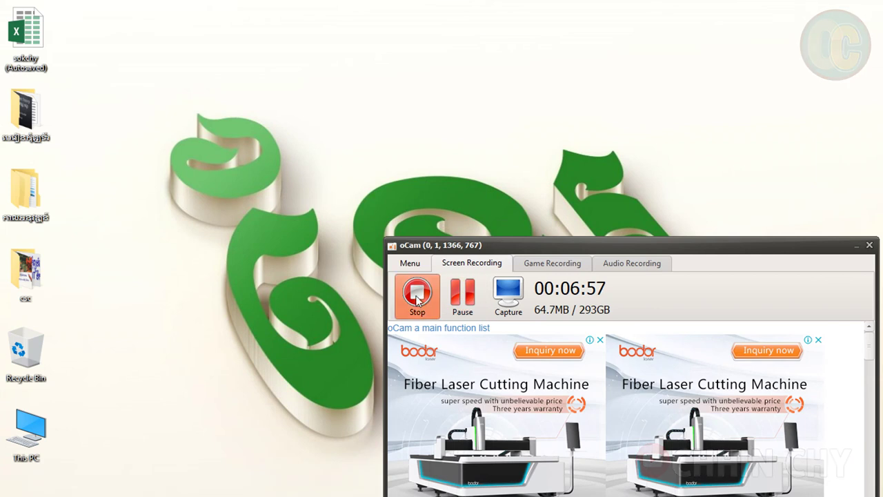